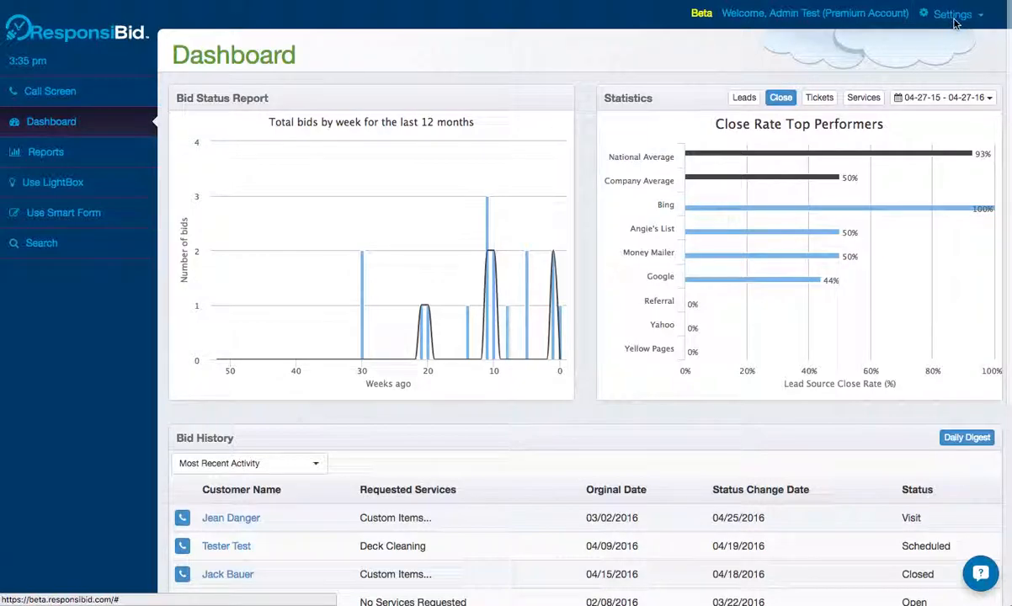
Open the inactive Blind Cleaning service for editing from the account's list of offered services.
{"action": "left_click", "coordinate": [955, 23]}
{"action": "left_click", "coordinate": [863, 59]}
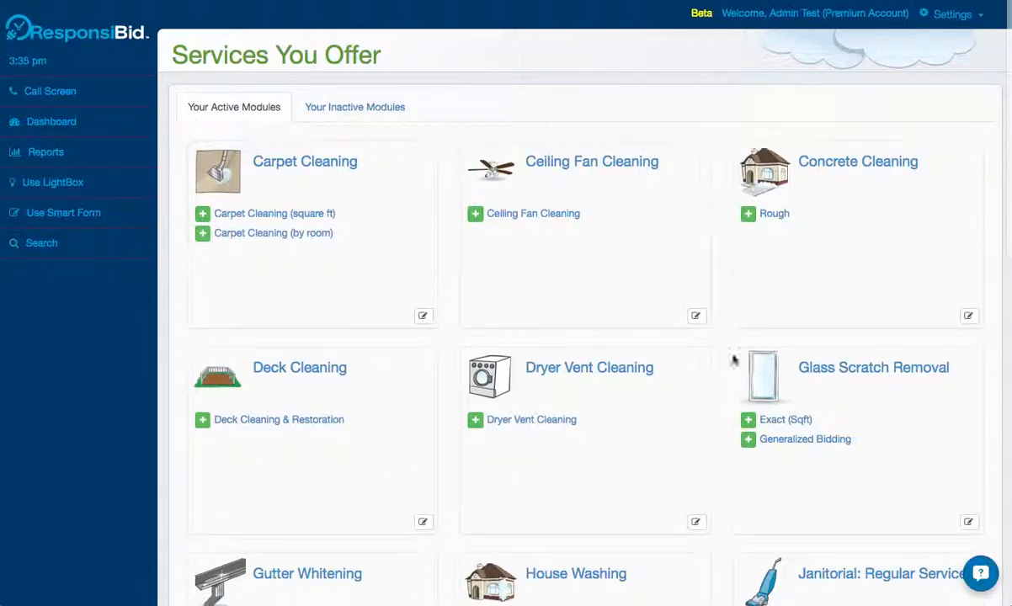
{"action": "left_click", "coordinate": [367, 109]}
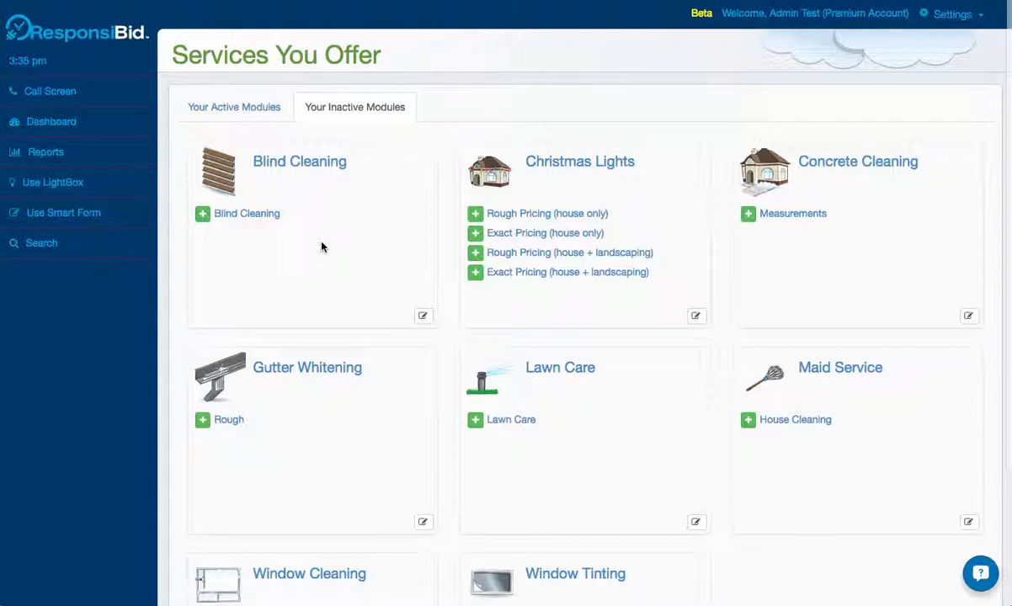
{"action": "left_click", "coordinate": [247, 215]}
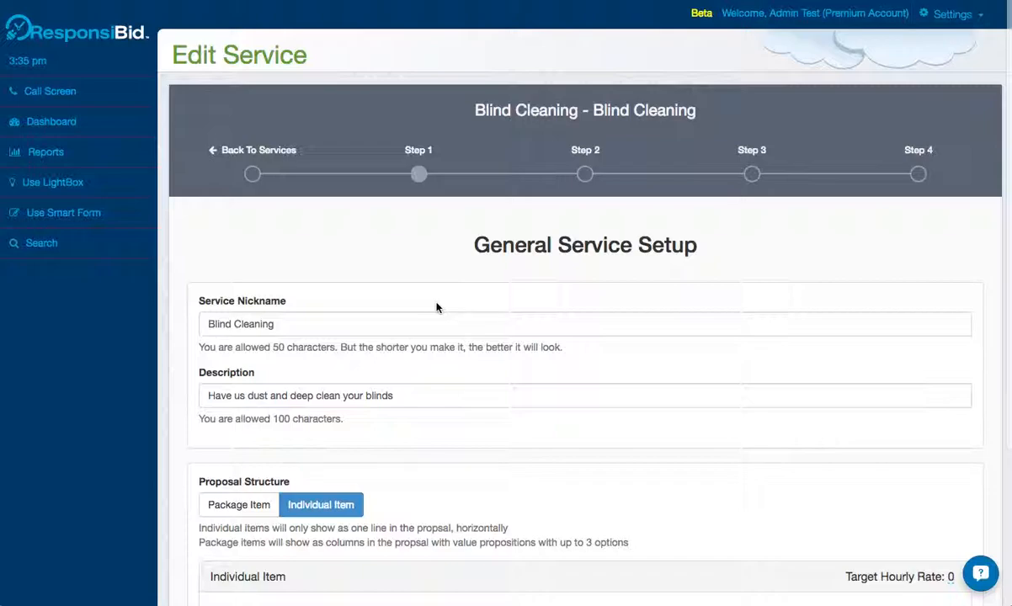
Switch the Blind Cleaning proposal structure to Package Item and enable the Deluxe package.
{"action": "triple_click", "coordinate": [295, 328]}
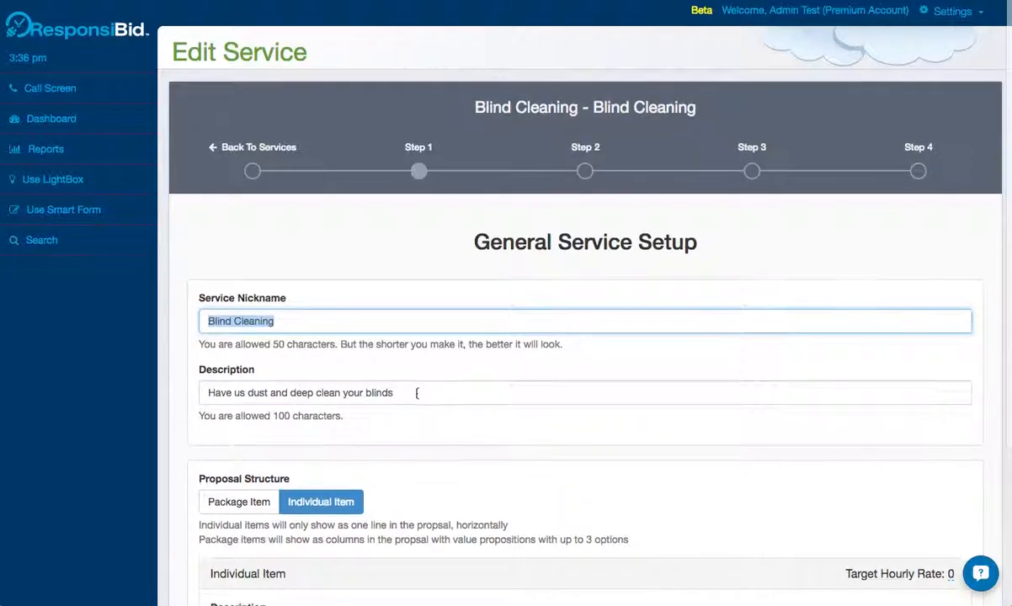
{"action": "scroll", "coordinate": [417, 392], "scroll_direction": "down", "scroll_amount": 3}
{"action": "scroll", "coordinate": [575, 484], "scroll_direction": "down", "scroll_amount": 2}
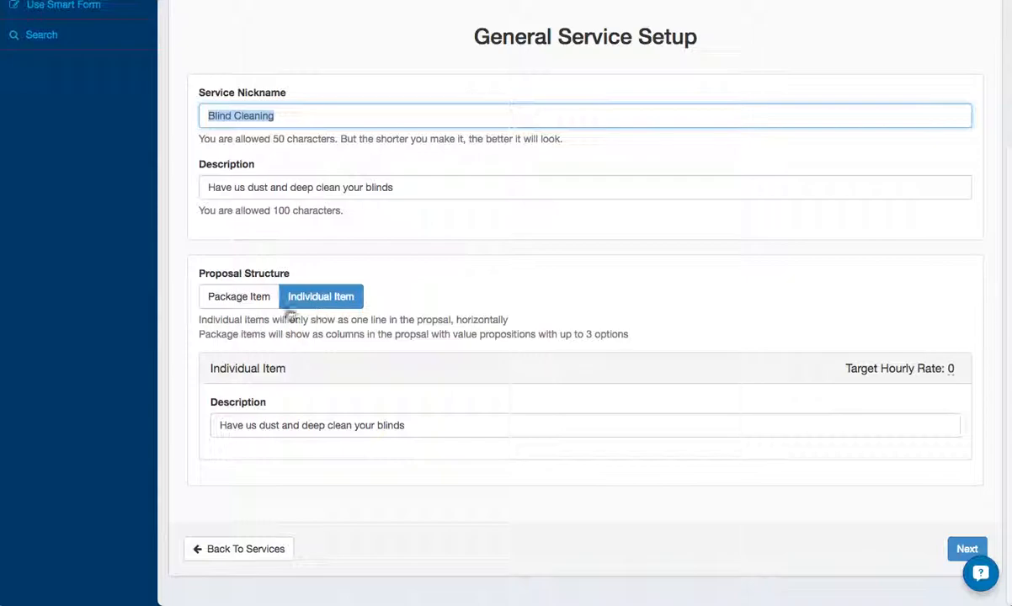
{"action": "left_click", "coordinate": [219, 302]}
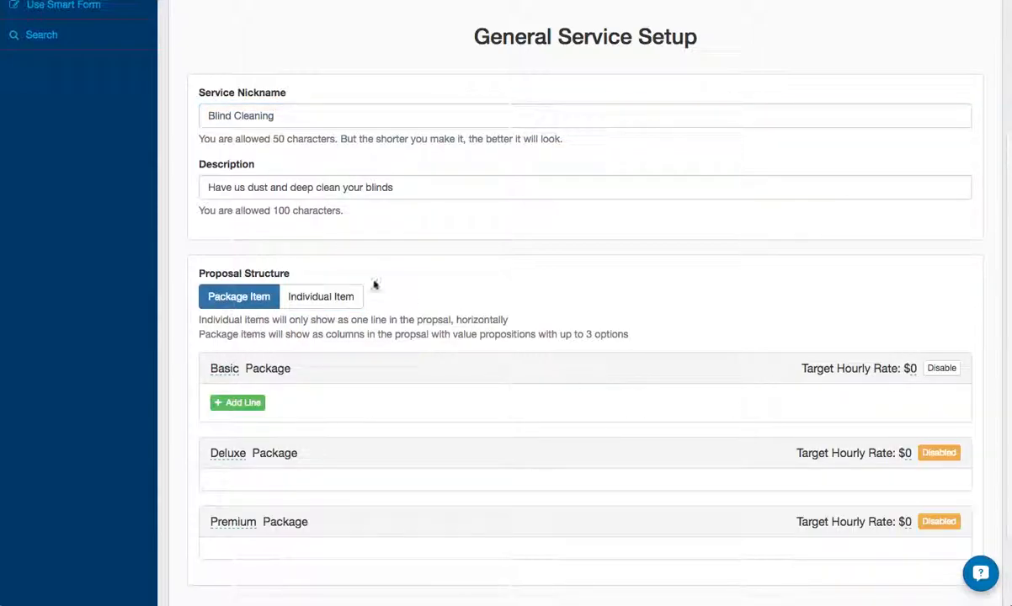
{"action": "left_click", "coordinate": [937, 453]}
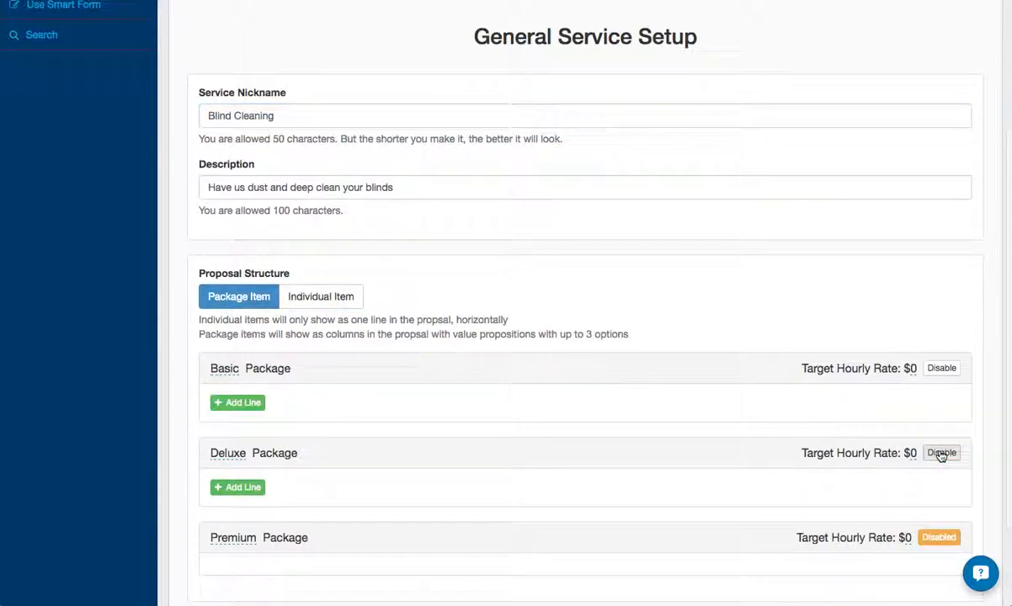
Add one blank line to the Basic package and two blank lines to the Deluxe package.
{"action": "left_click", "coordinate": [249, 403]}
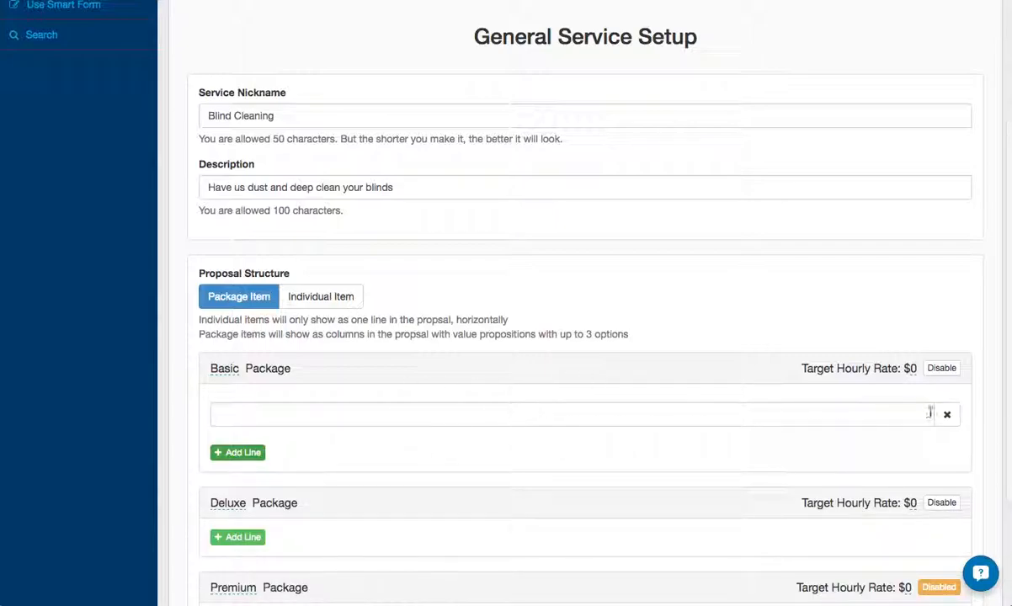
{"action": "left_click", "coordinate": [278, 416]}
{"action": "scroll", "coordinate": [502, 488], "scroll_direction": "down", "scroll_amount": 3}
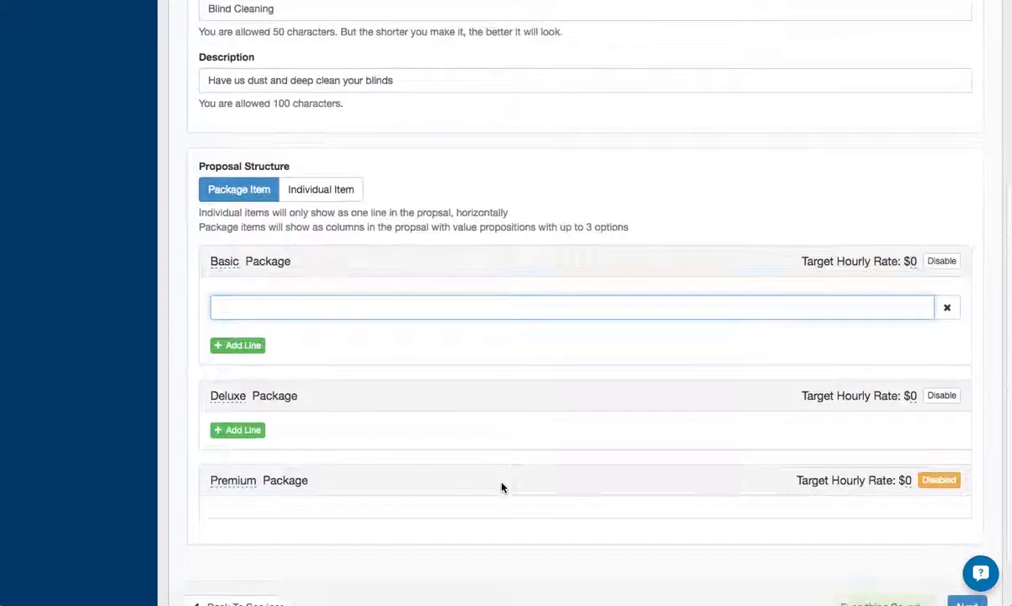
{"action": "left_click", "coordinate": [252, 432]}
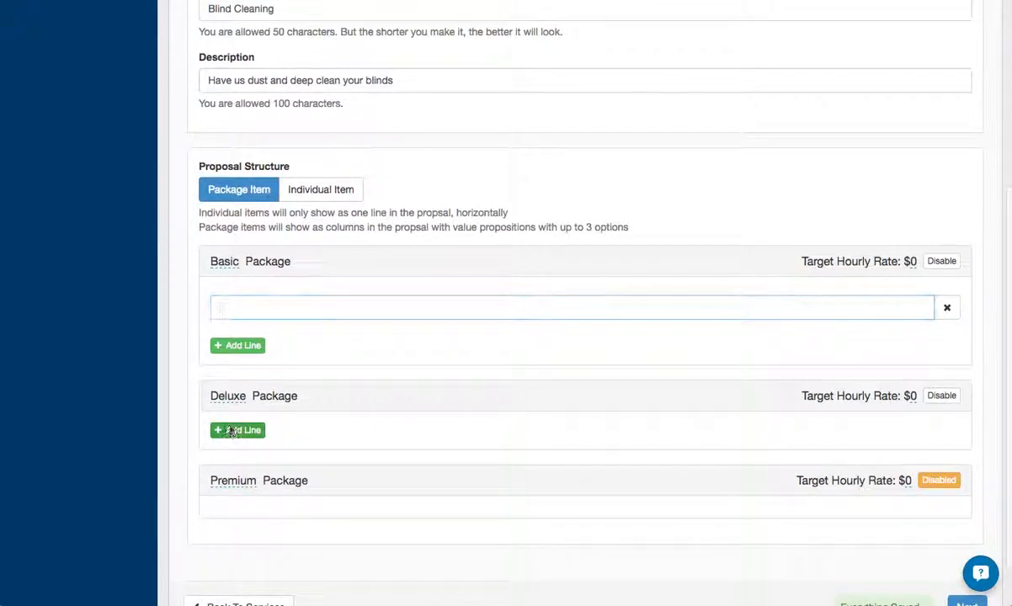
{"action": "left_click", "coordinate": [300, 435]}
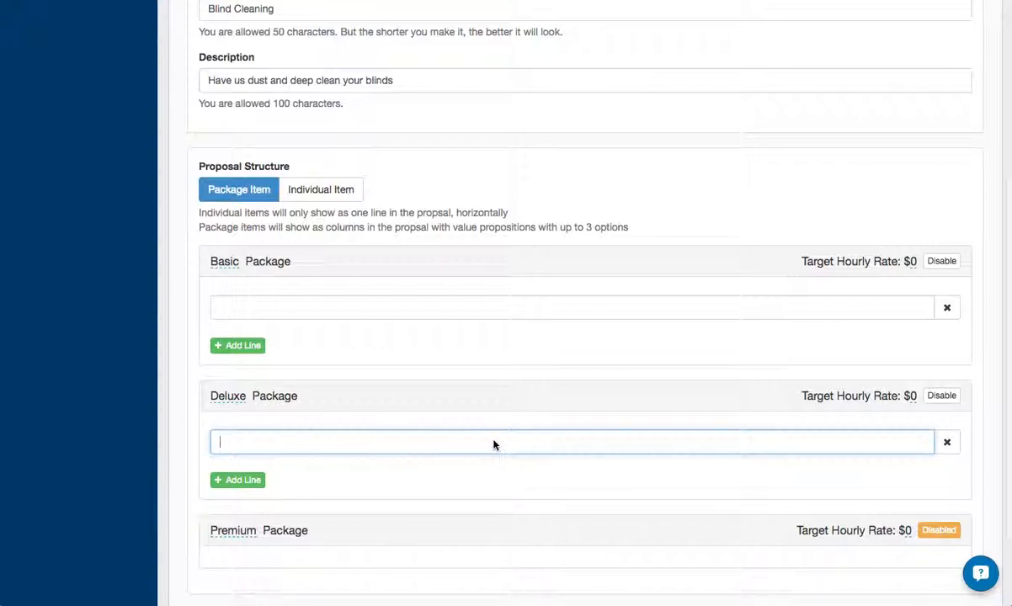
{"action": "left_click", "coordinate": [246, 480]}
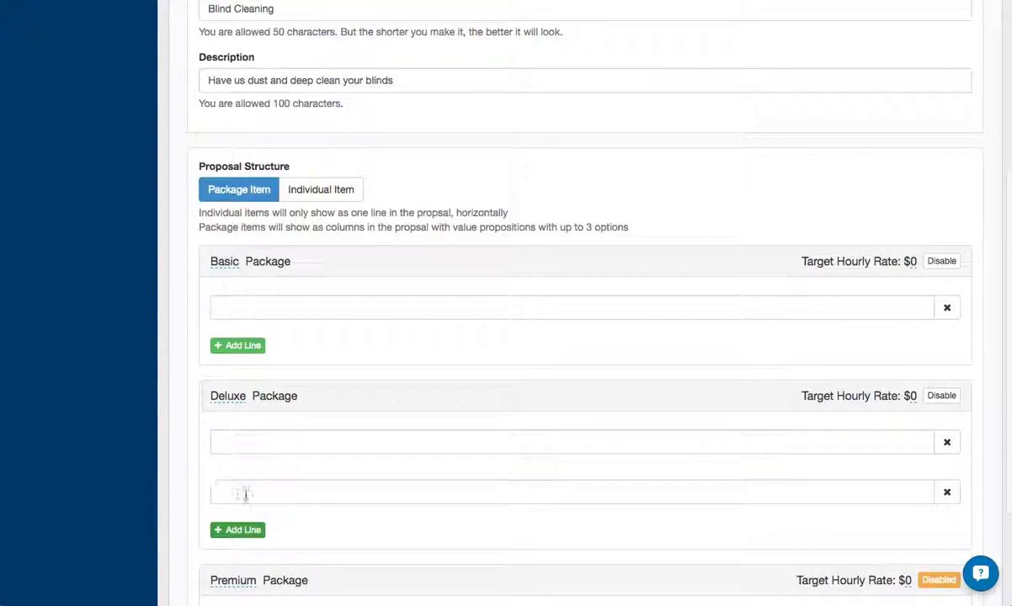
{"action": "left_click", "coordinate": [268, 496]}
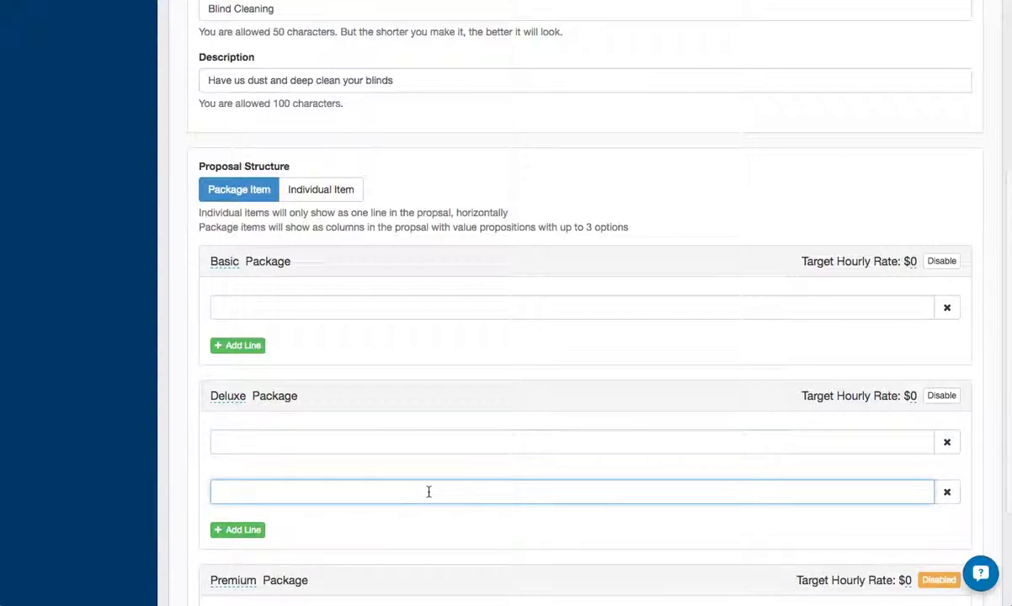
Delete the blank lines from the Deluxe and Basic packages, confirming each removal.
{"action": "left_click", "coordinate": [947, 492]}
{"action": "left_click", "coordinate": [950, 492]}
{"action": "left_click", "coordinate": [946, 442]}
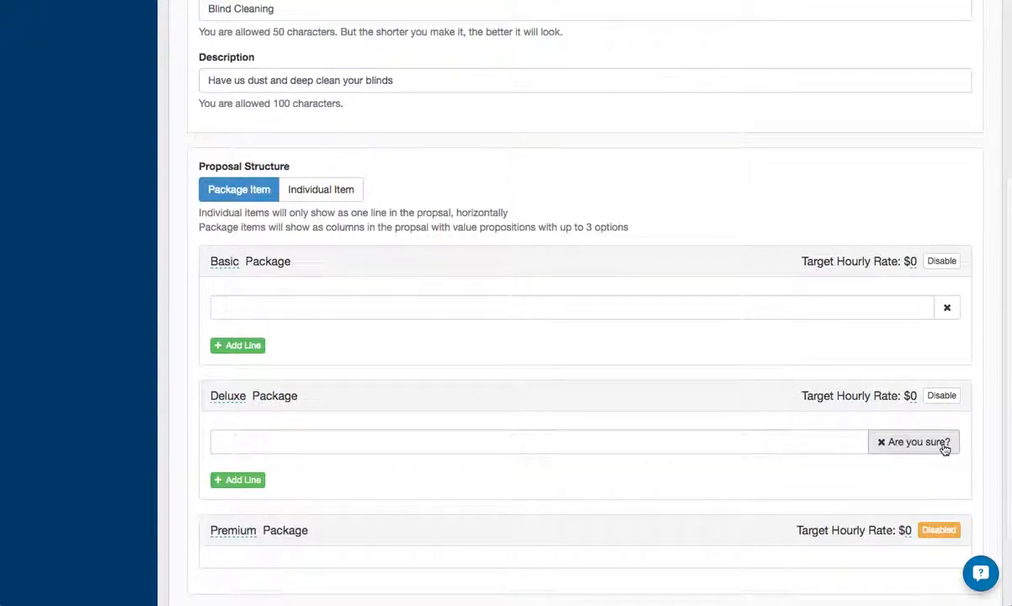
{"action": "left_click", "coordinate": [943, 444]}
{"action": "left_click", "coordinate": [946, 307]}
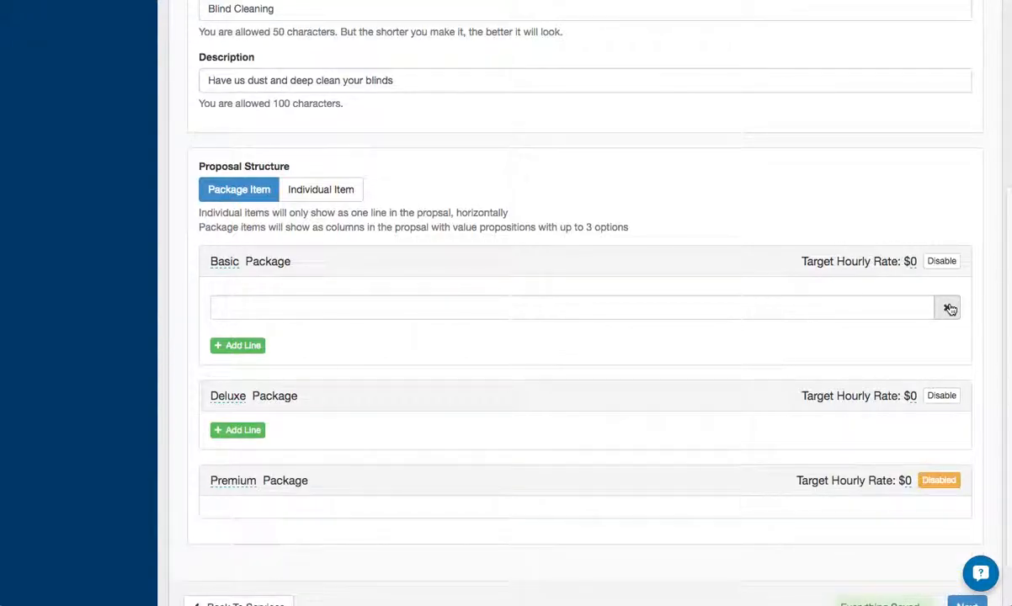
{"action": "left_click", "coordinate": [945, 307]}
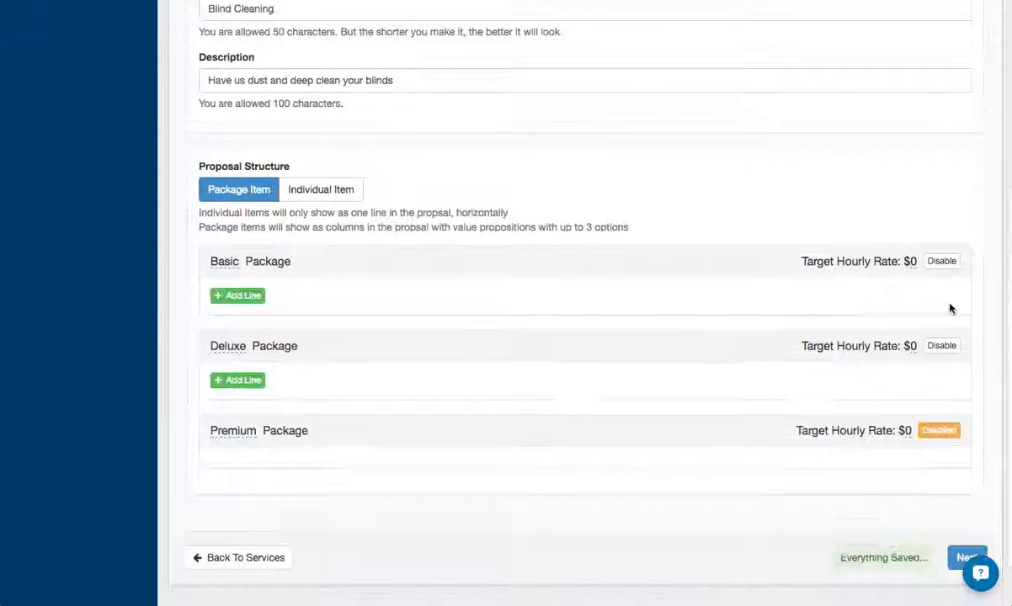
Return the proposal structure to Individual Item and review its description text.
{"action": "left_click", "coordinate": [321, 191]}
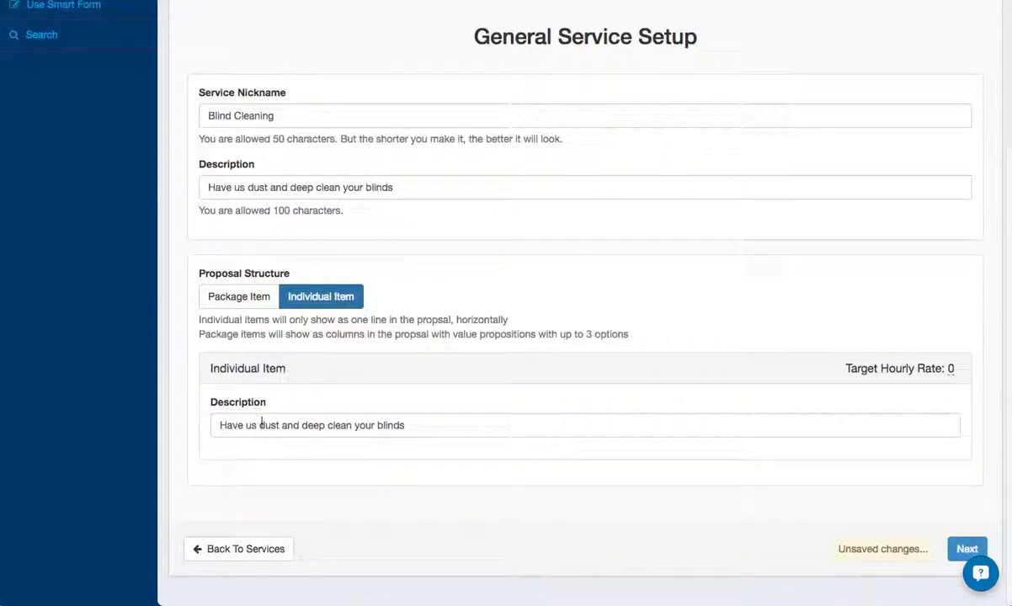
{"action": "double_click", "coordinate": [466, 424]}
{"action": "key", "text": "super+a"}
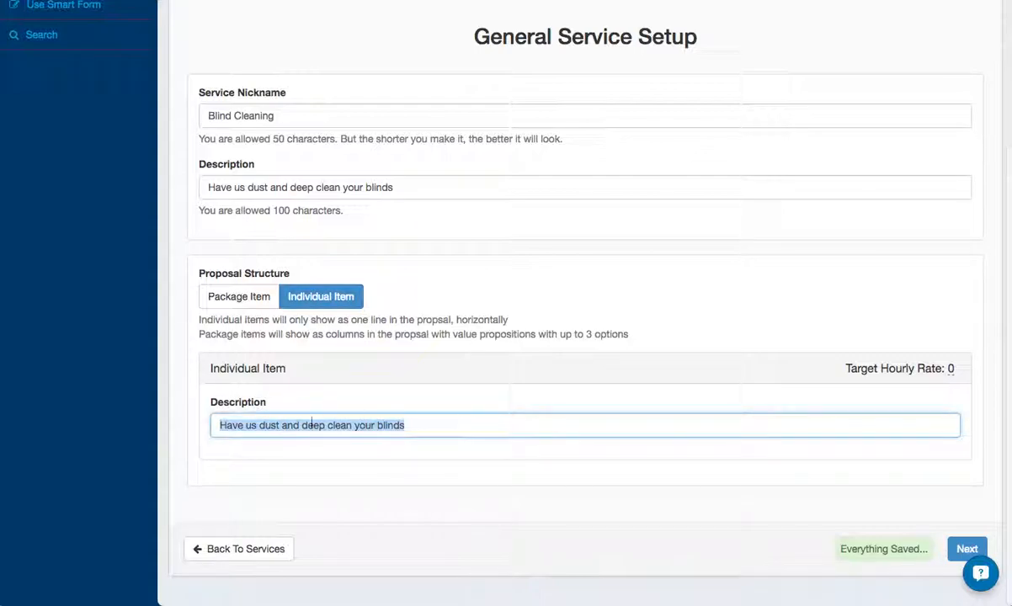
{"action": "left_click", "coordinate": [474, 432]}
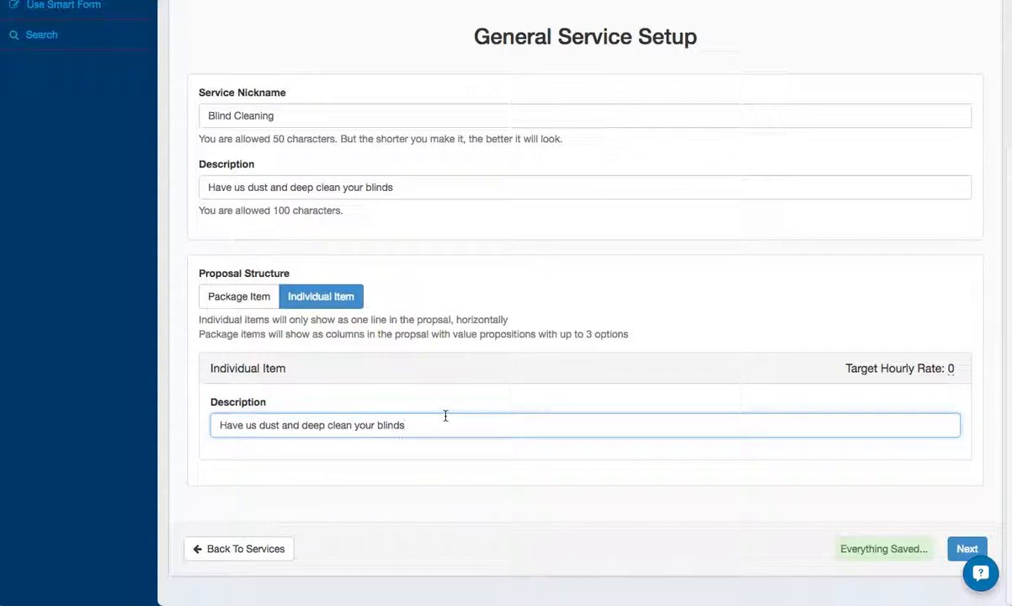
{"action": "scroll", "coordinate": [468, 382], "scroll_direction": "up", "scroll_amount": 1}
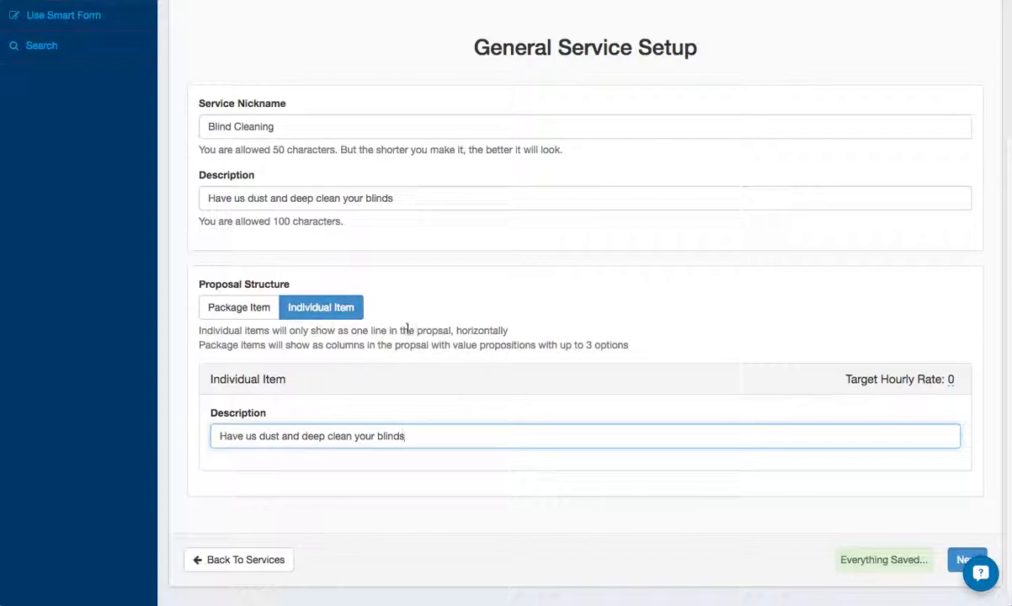
{"action": "scroll", "coordinate": [416, 325], "scroll_direction": "up", "scroll_amount": 1}
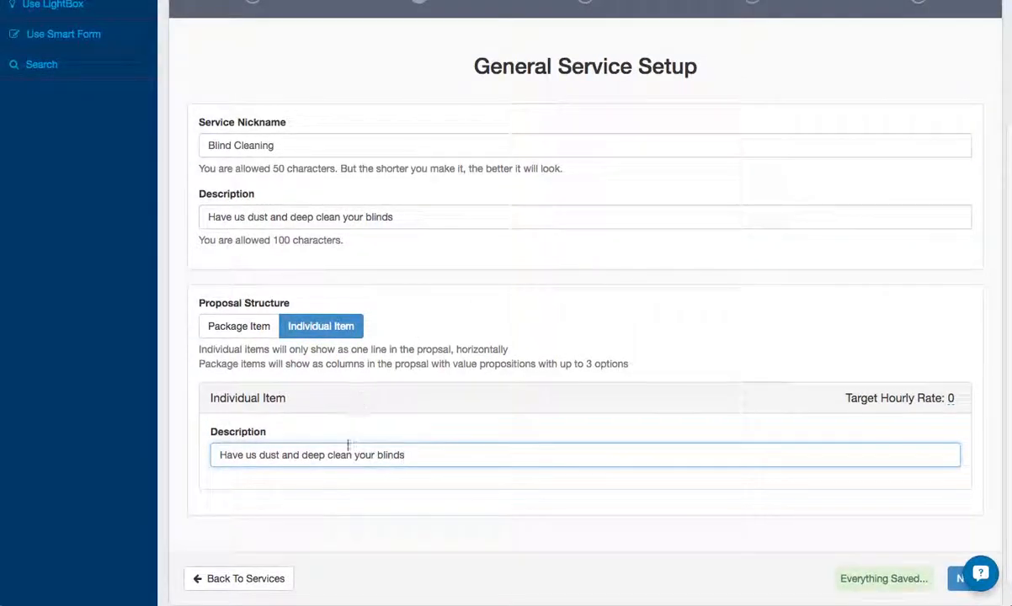
View the Package Item structure's three packages once more and switch back to Individual Item.
{"action": "left_click", "coordinate": [246, 327]}
{"action": "scroll", "coordinate": [413, 390], "scroll_direction": "down", "scroll_amount": 3}
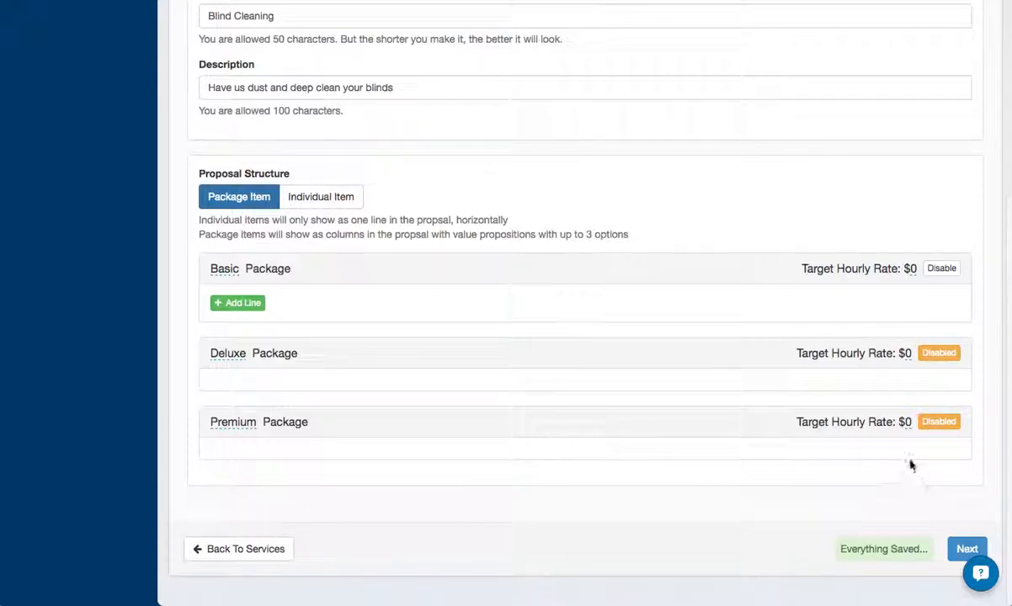
{"action": "left_click", "coordinate": [339, 200]}
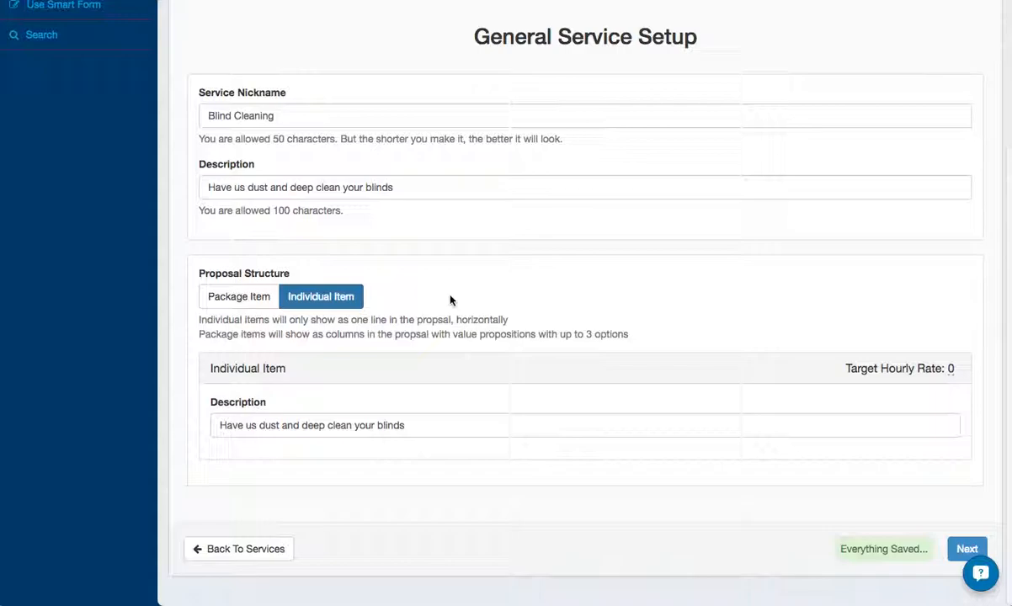
Go to Step 2 of the service setup, which defines the specifications to collect.
{"action": "scroll", "coordinate": [451, 300], "scroll_direction": "up", "scroll_amount": 5}
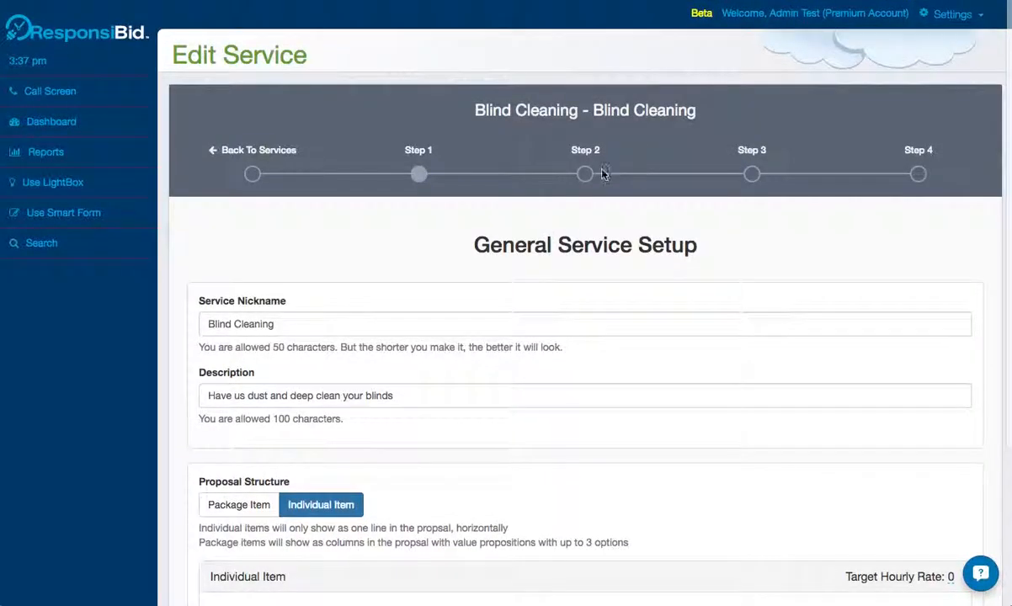
{"action": "left_click", "coordinate": [585, 174]}
{"action": "scroll", "coordinate": [533, 382], "scroll_direction": "down", "scroll_amount": 1}
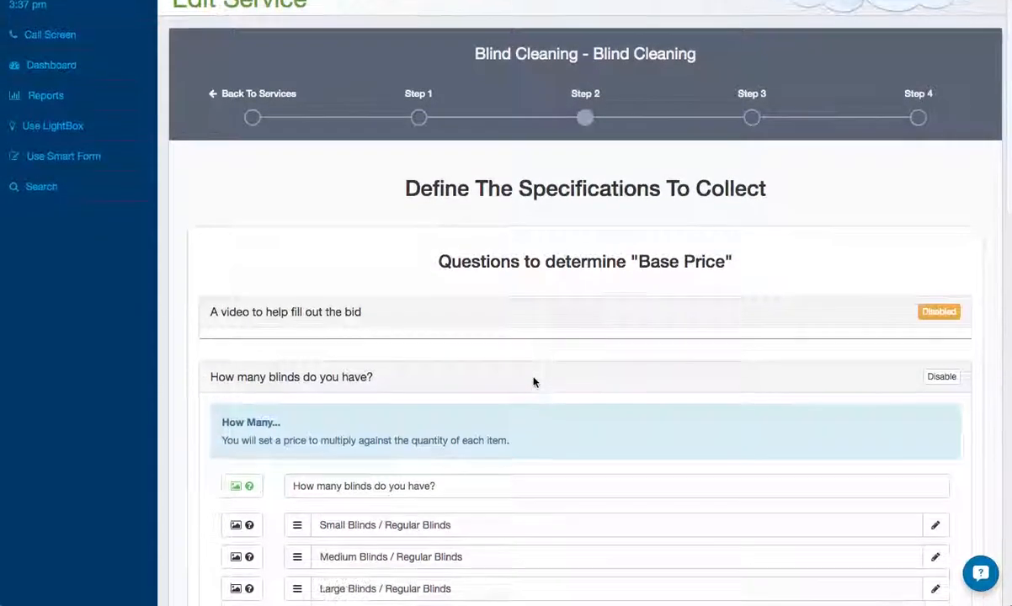
{"action": "scroll", "coordinate": [533, 382], "scroll_direction": "down", "scroll_amount": 1}
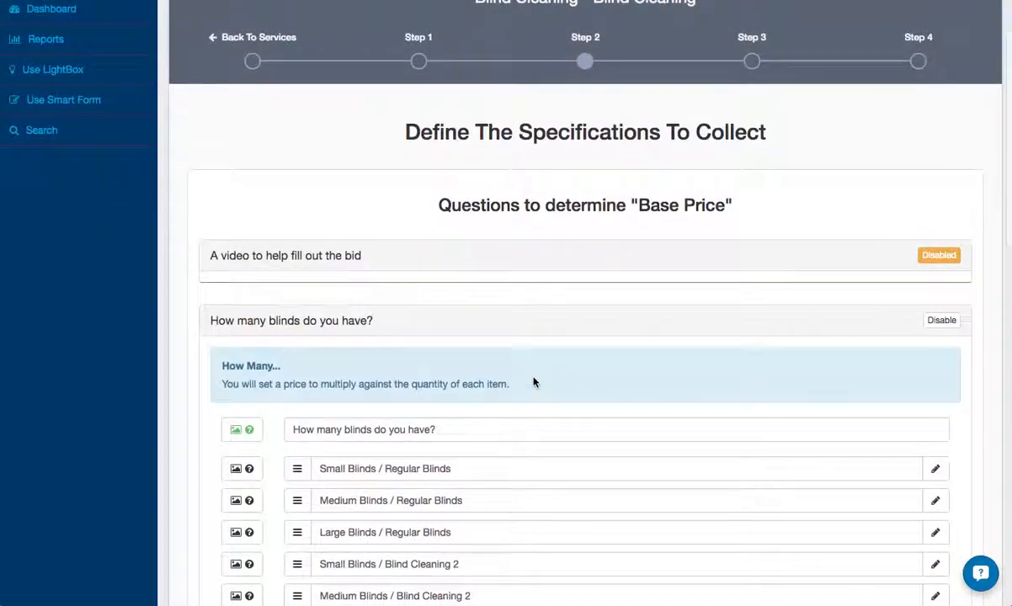
Enable the bid help video question, look through its video service options, and disable the question again.
{"action": "left_click", "coordinate": [939, 256]}
{"action": "scroll", "coordinate": [671, 294], "scroll_direction": "down", "scroll_amount": 1}
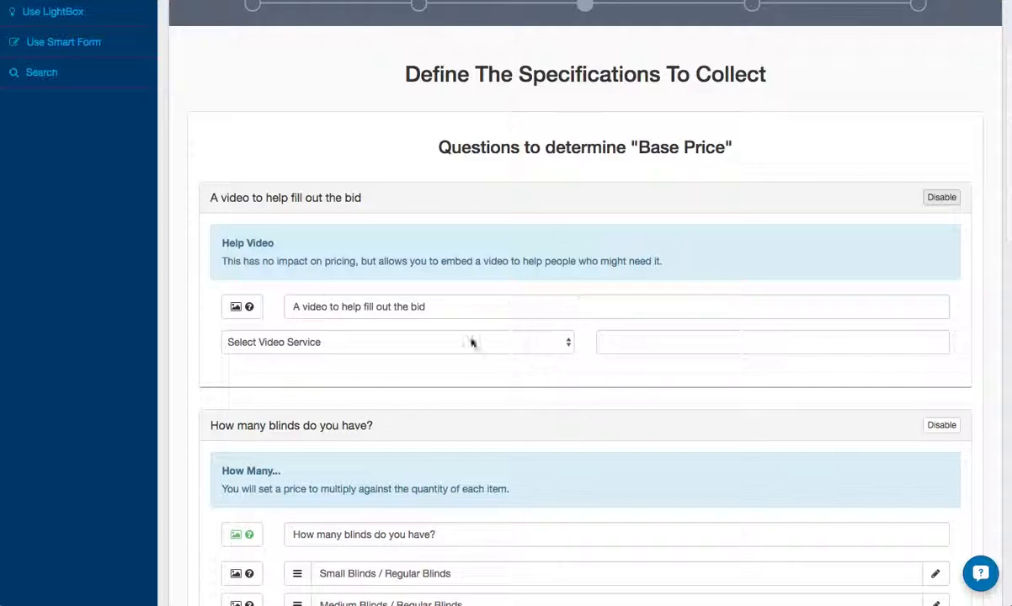
{"action": "left_click", "coordinate": [293, 342]}
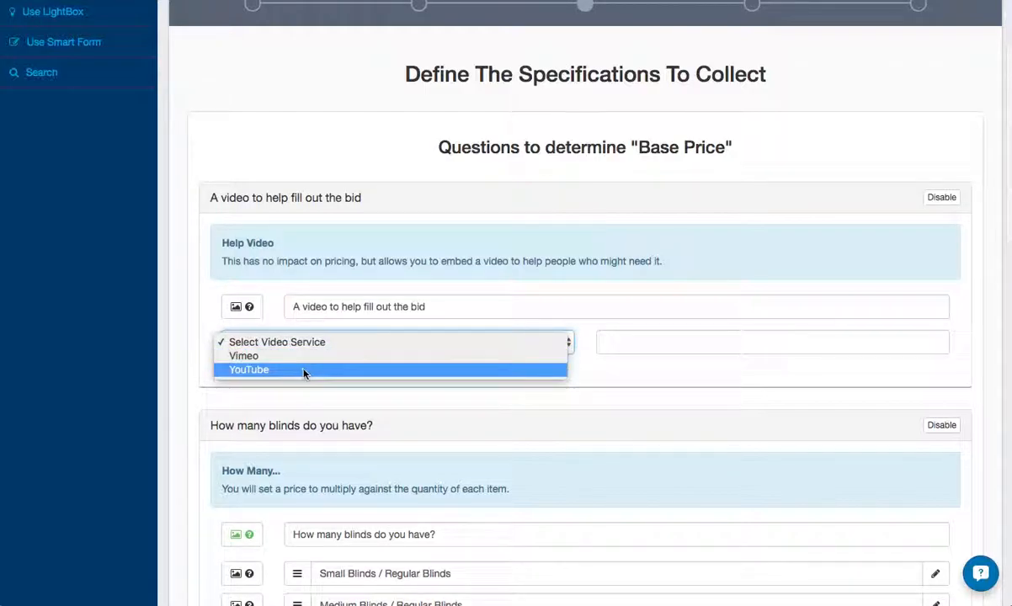
{"action": "left_click", "coordinate": [700, 352]}
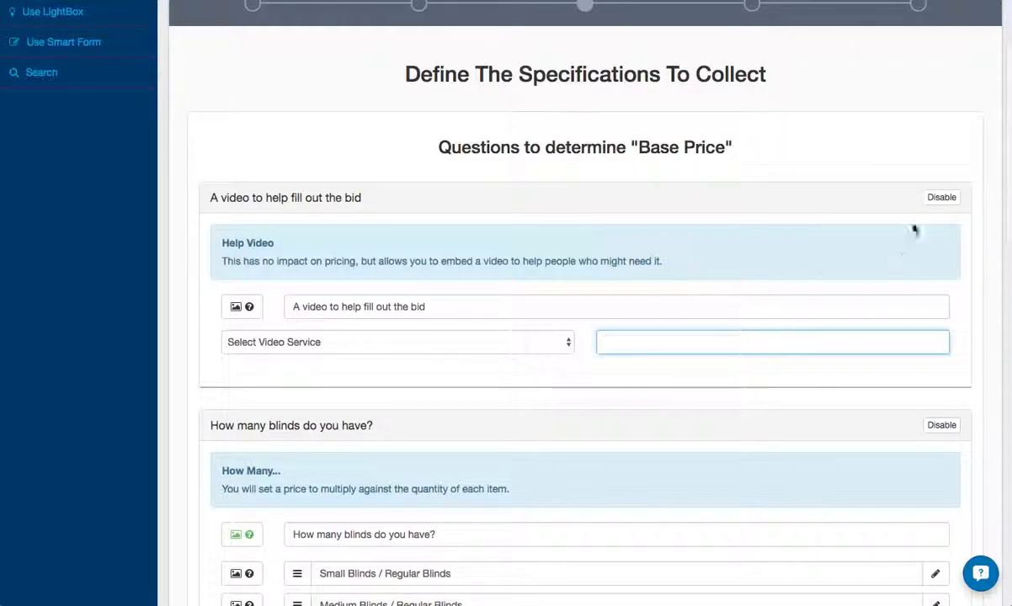
{"action": "left_click", "coordinate": [936, 197]}
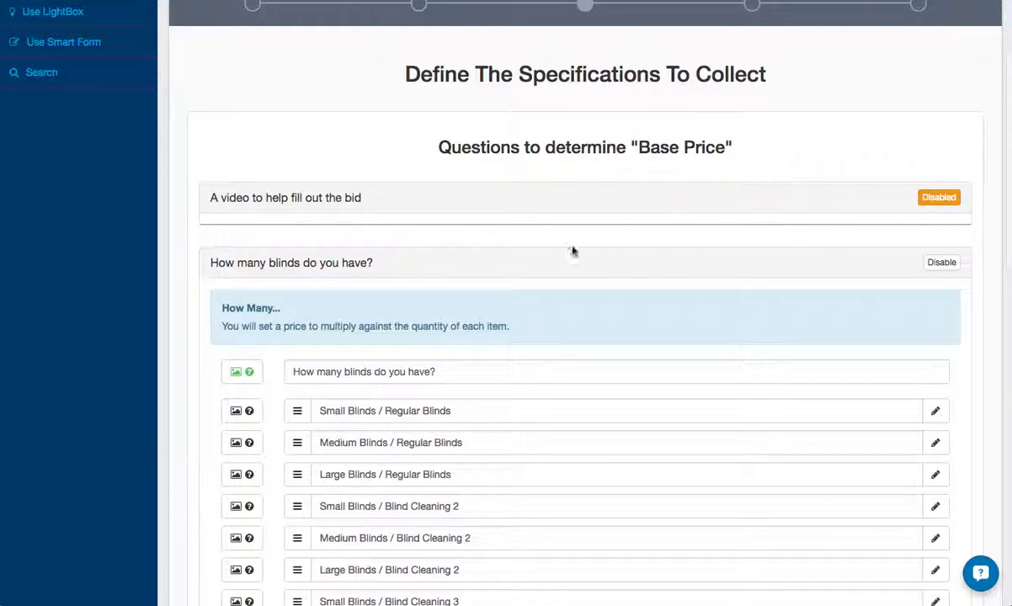
Examine the items under "How many blinds do you have?" and the edit options of Small Blinds / Regular Blinds.
{"action": "scroll", "coordinate": [536, 285], "scroll_direction": "down", "scroll_amount": 3}
{"action": "scroll", "coordinate": [537, 284], "scroll_direction": "down", "scroll_amount": 1}
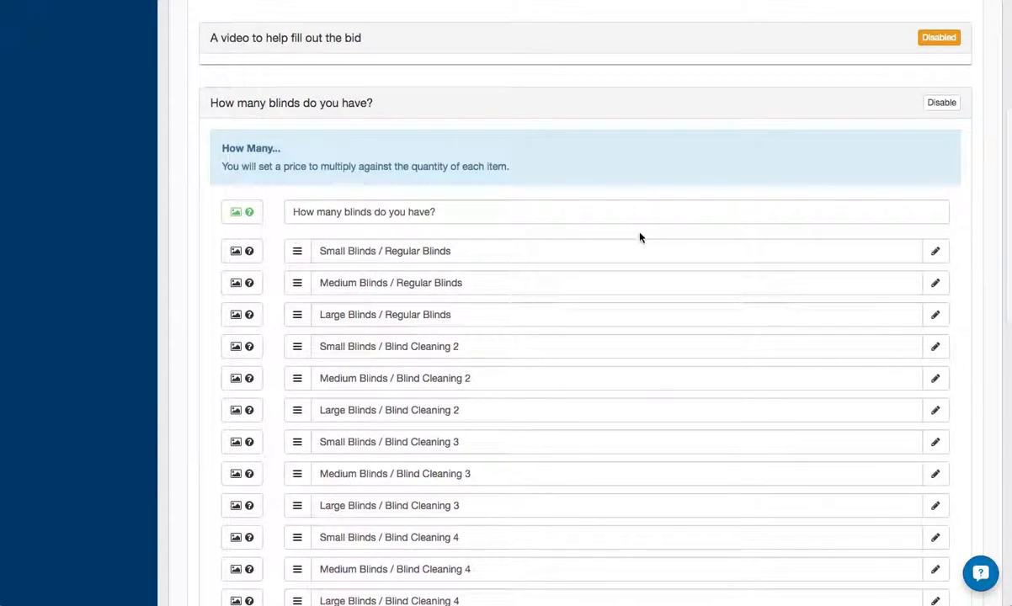
{"action": "scroll", "coordinate": [422, 264], "scroll_direction": "down", "scroll_amount": 1}
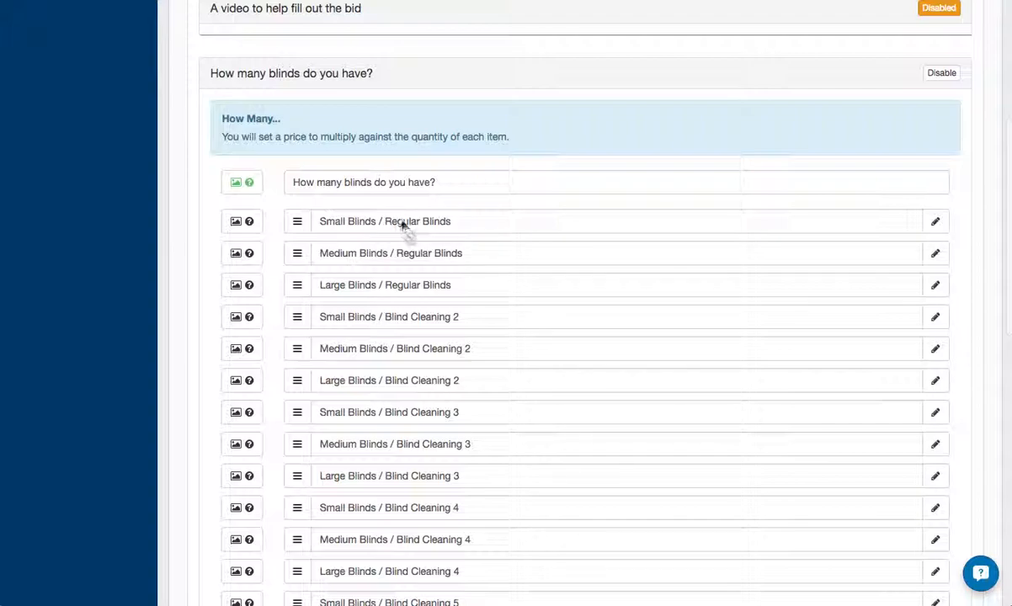
{"action": "double_click", "coordinate": [356, 223]}
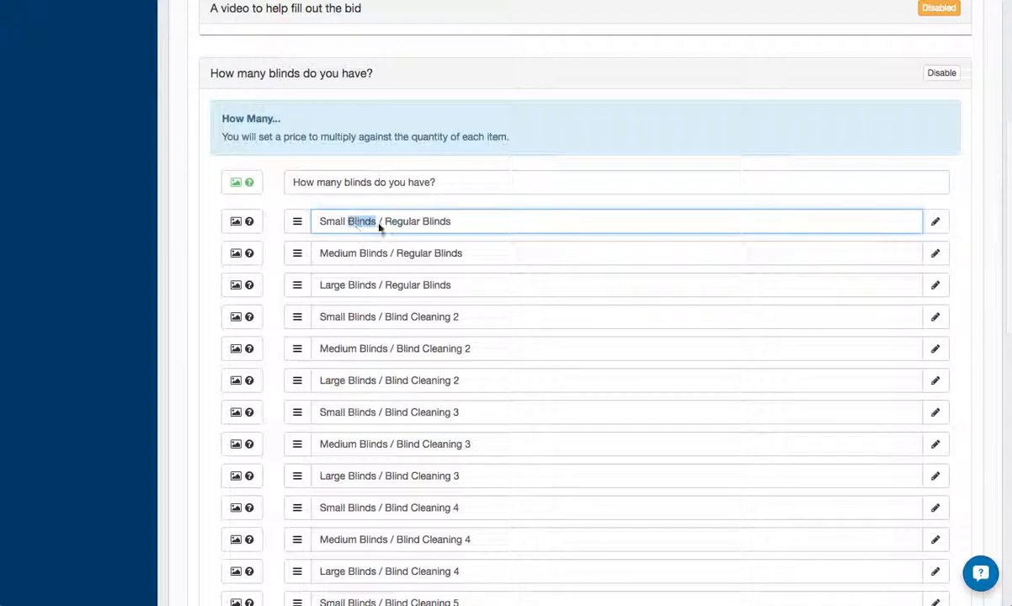
{"action": "left_click", "coordinate": [409, 222]}
{"action": "left_click_drag", "start_coordinate": [421, 222], "coordinate": [346, 225]}
{"action": "left_click", "coordinate": [935, 221]}
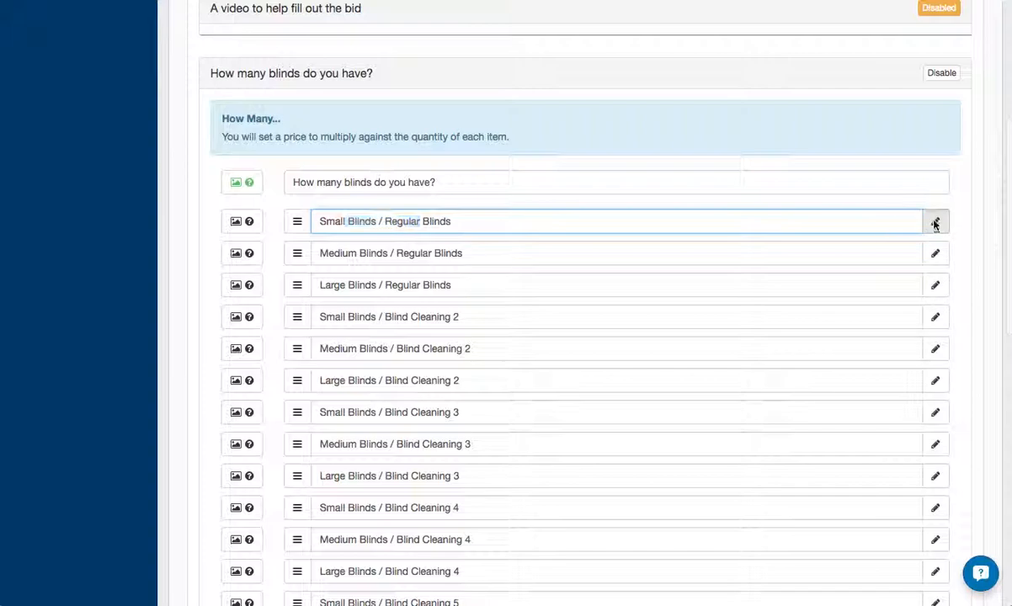
{"action": "left_click", "coordinate": [687, 193]}
{"action": "left_click", "coordinate": [680, 193]}
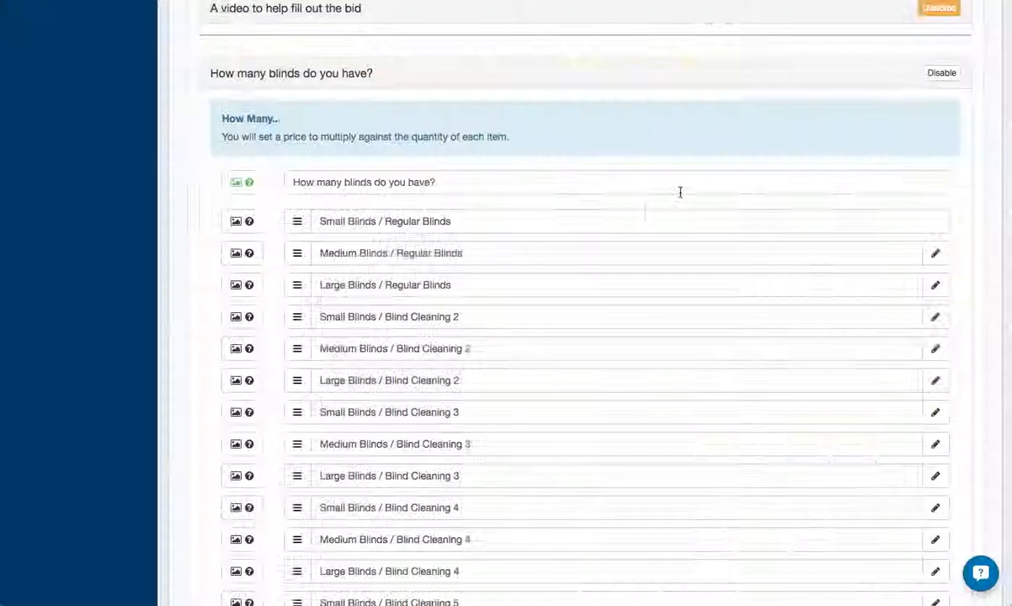
Rename the first blind item, Small Blinds / Regular Blinds, as "Smal, Regular Blinds".
{"action": "left_click", "coordinate": [386, 221]}
{"action": "key", "text": "BackSpace"}
{"action": "key", "text": "BackSpace"}
{"action": "key", "text": "BackSpace"}
{"action": "key", "text": "BackSpace"}
{"action": "key", "text": "BackSpace"}
{"action": "key", "text": "BackSpace"}
{"action": "key", "text": "BackSpace"}
{"action": "key", "text": "BackSpace"}
{"action": "key", "text": "BackSpace"}
{"action": "key", "text": "BackSpace"}
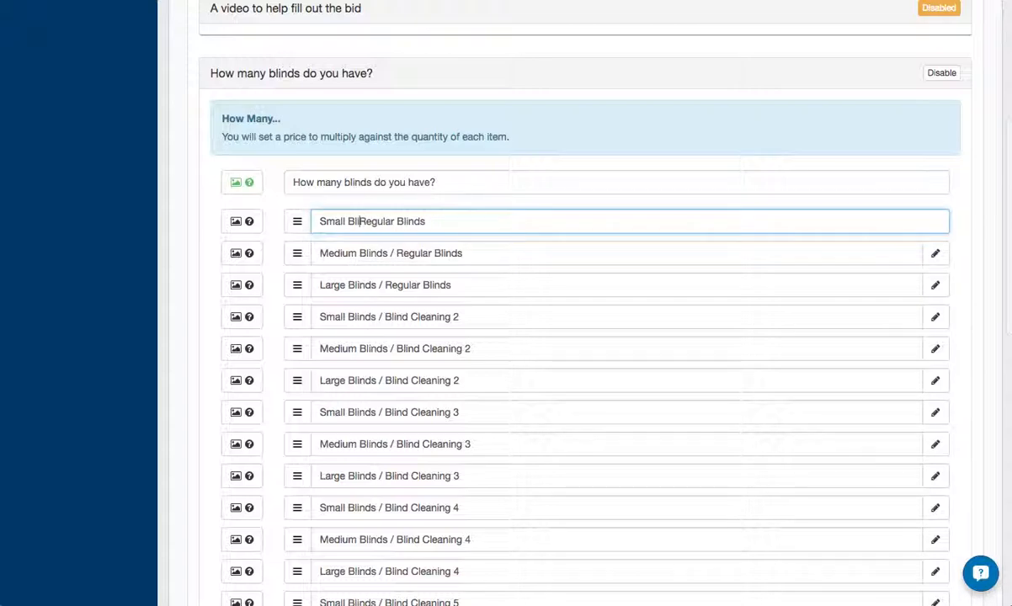
{"action": "key", "text": "BackSpace"}
{"action": "type", "text": ","}
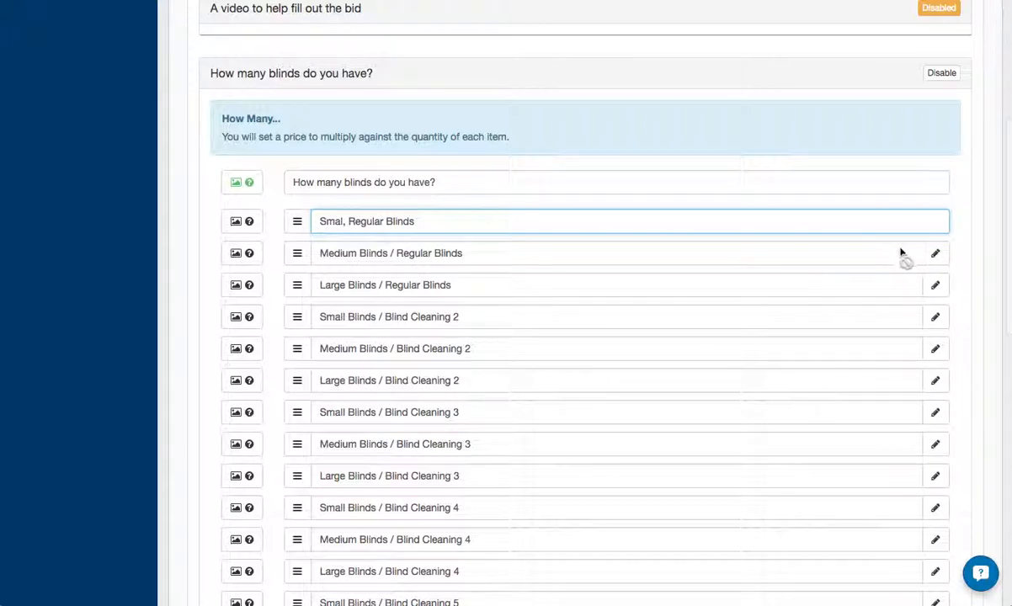
Enable editing for Medium Blinds / Regular Blinds and rename the item as "Medium, Regular Blinds".
{"action": "left_click", "coordinate": [936, 254]}
{"action": "left_click", "coordinate": [665, 194]}
{"action": "left_click", "coordinate": [661, 196]}
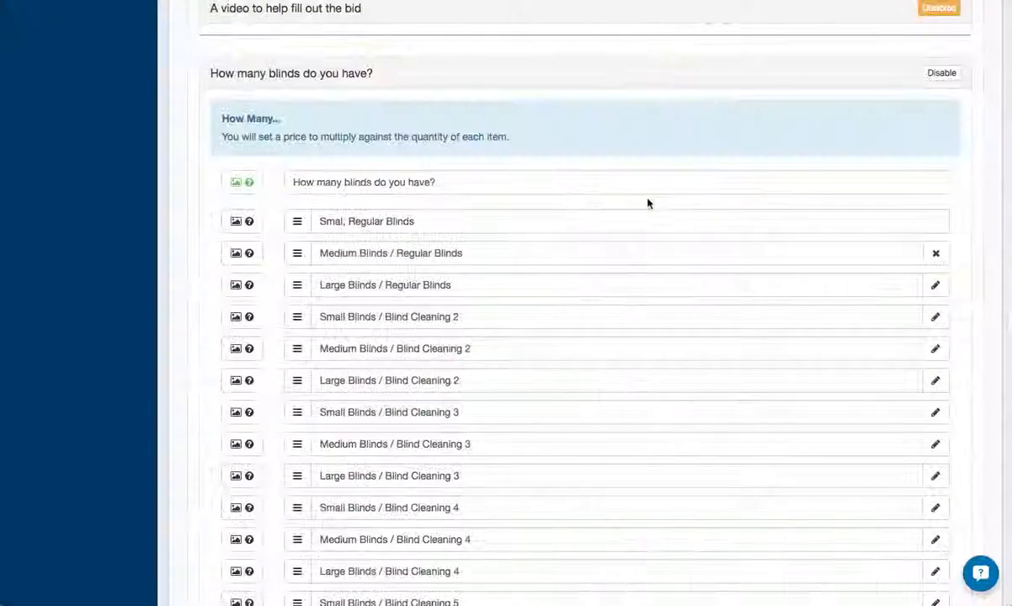
{"action": "left_click", "coordinate": [392, 253]}
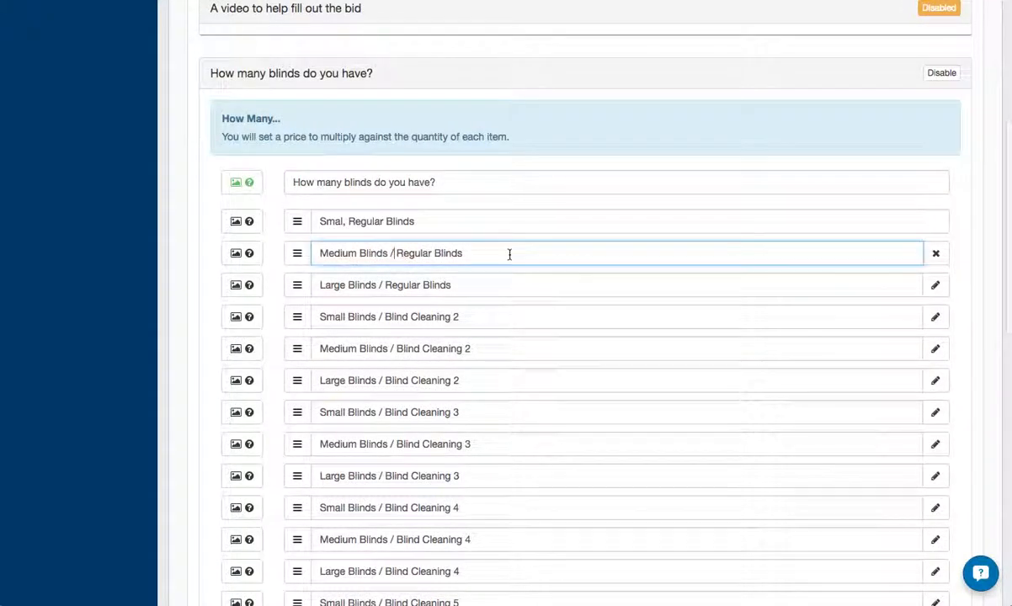
{"action": "key", "text": "BackSpace"}
{"action": "key", "text": "BackSpace"}
{"action": "key", "text": "BackSpace"}
{"action": "key", "text": "BackSpace"}
{"action": "key", "text": "BackSpace"}
{"action": "key", "text": "BackSpace"}
{"action": "key", "text": "BackSpace"}
{"action": "key", "text": "BackSpace"}
{"action": "key", "text": "BackSpace"}
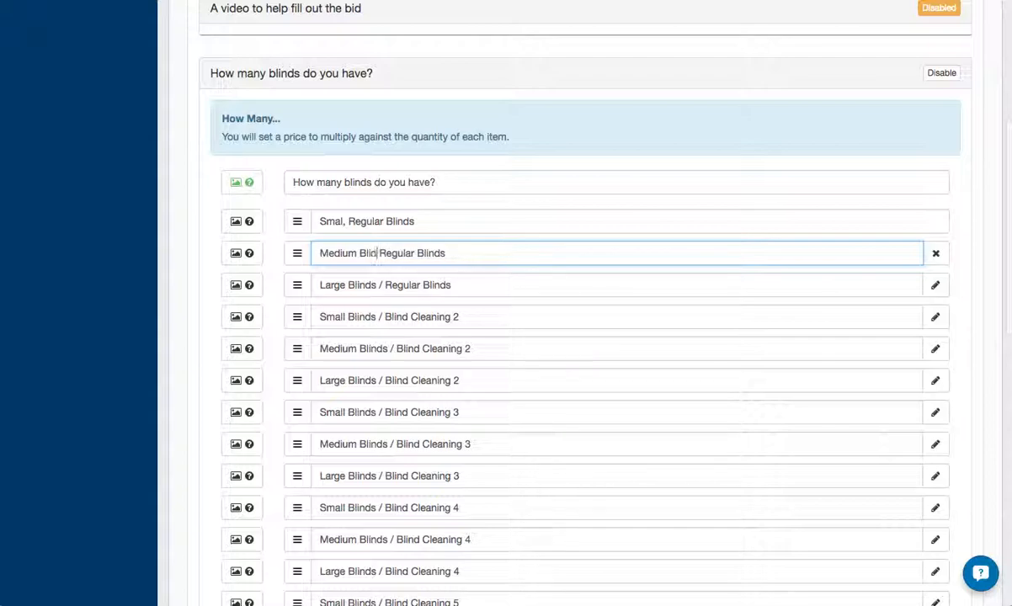
{"action": "type", "text": ","}
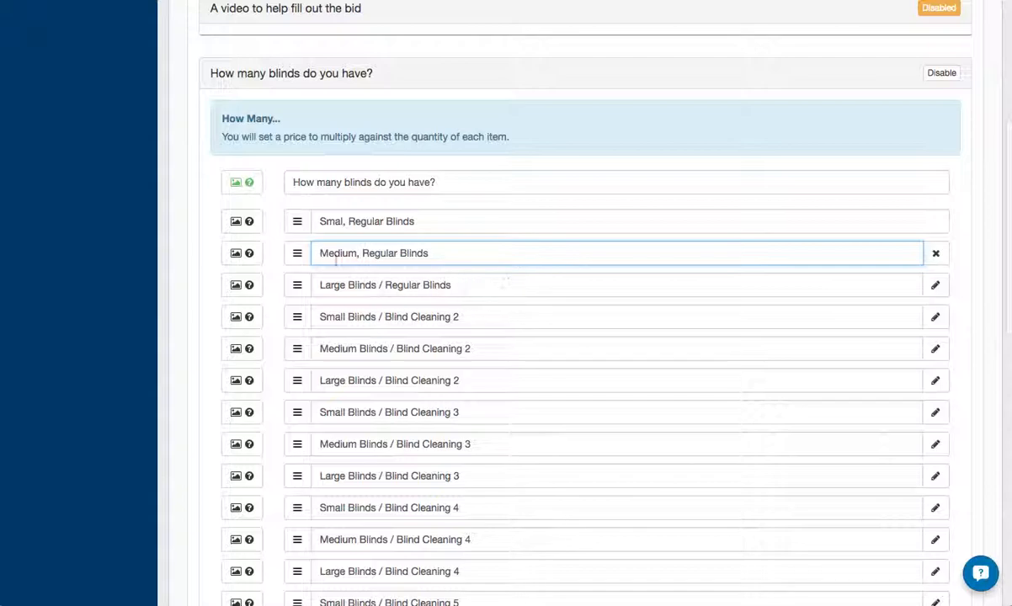
View the image library and popover description options of the first blind item and leave them without saving.
{"action": "left_click", "coordinate": [236, 222]}
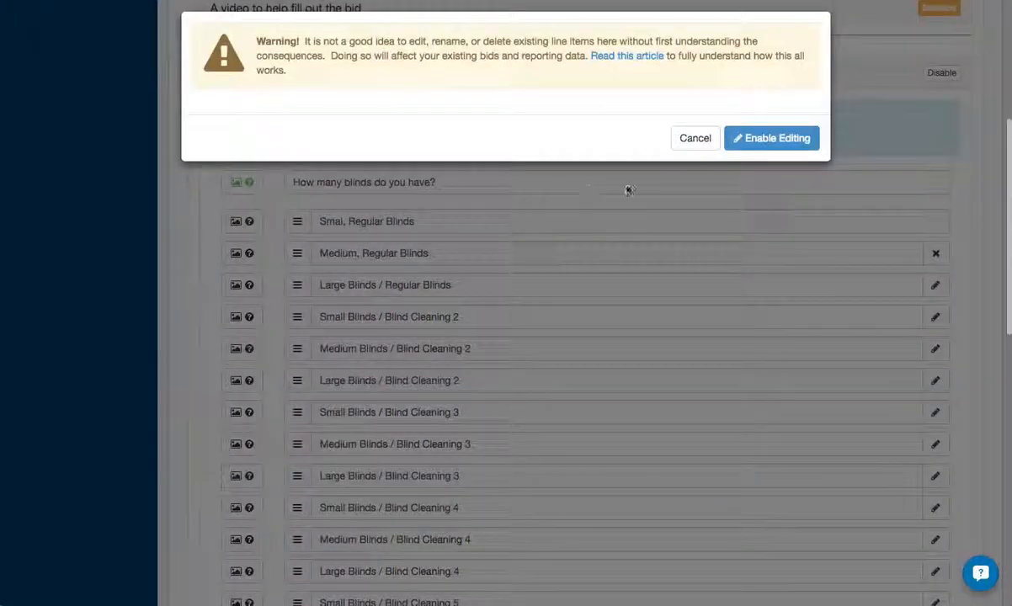
{"action": "left_click", "coordinate": [766, 143]}
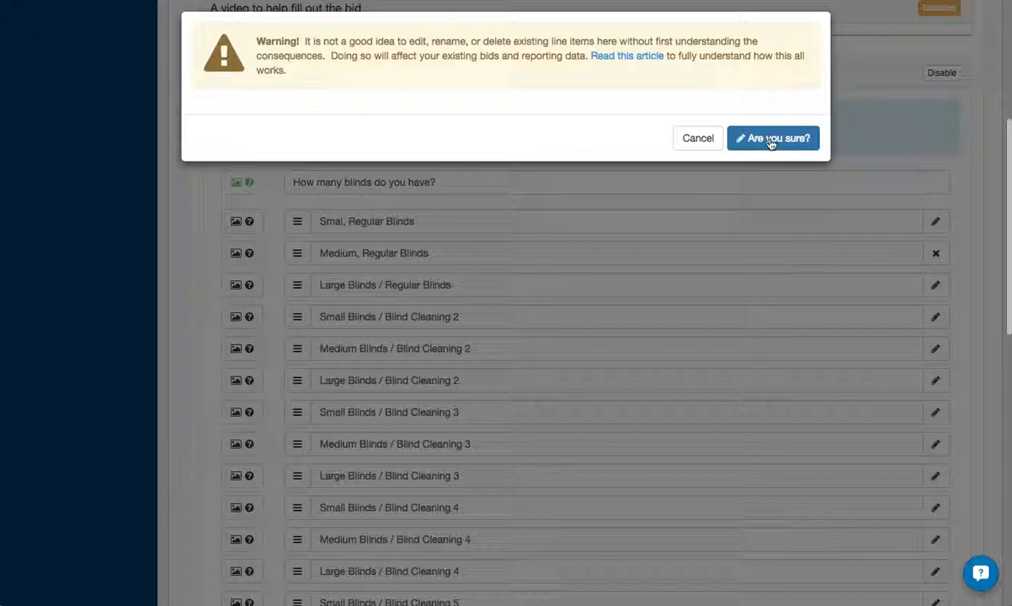
{"action": "left_click", "coordinate": [771, 139]}
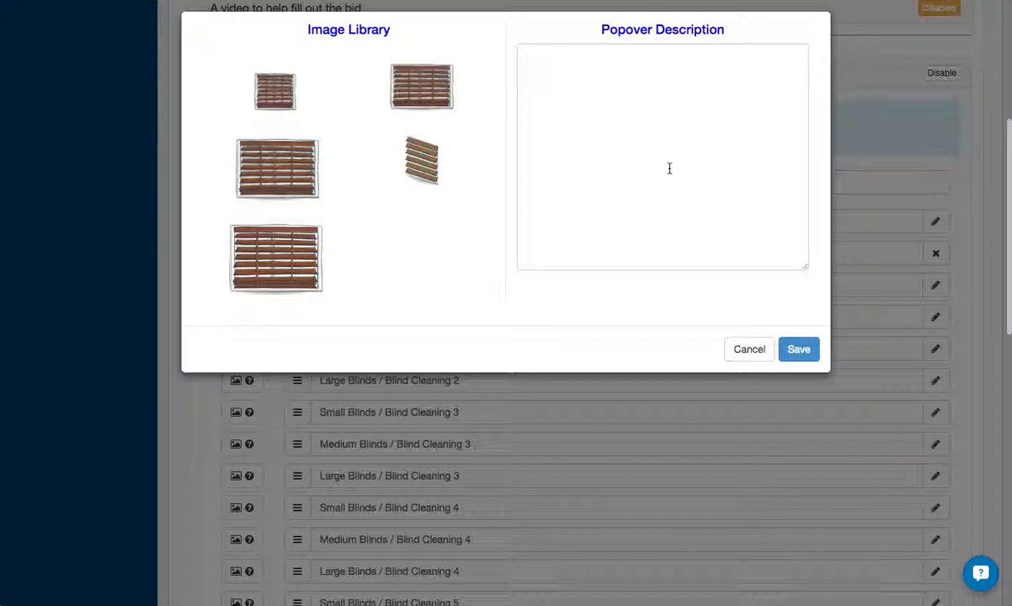
{"action": "left_click", "coordinate": [749, 348]}
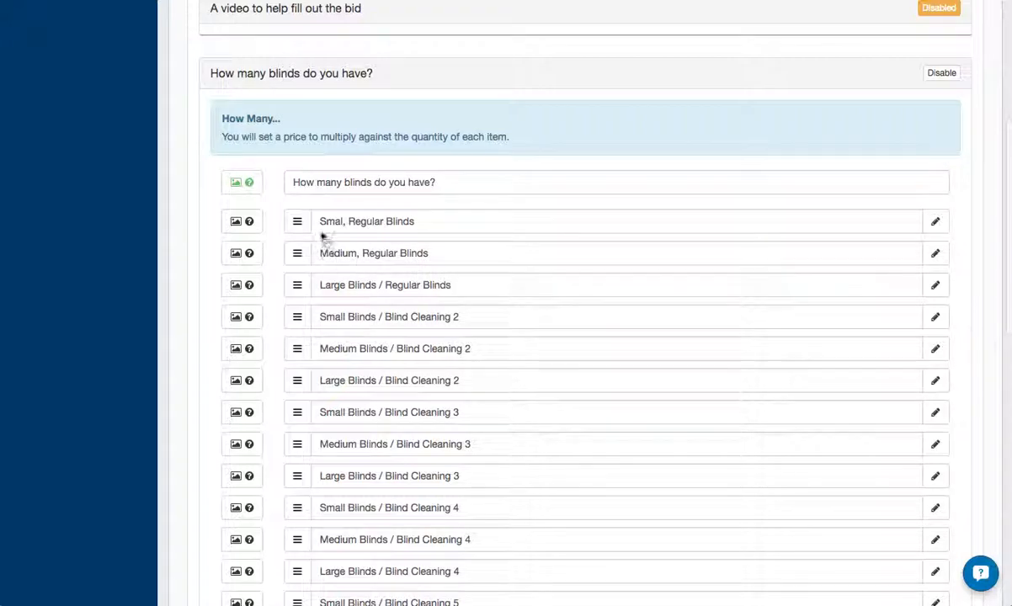
Enable editing for the first blind item again and correct its name to "Small, Regular Blinds".
{"action": "left_click", "coordinate": [935, 222]}
{"action": "left_click", "coordinate": [653, 193]}
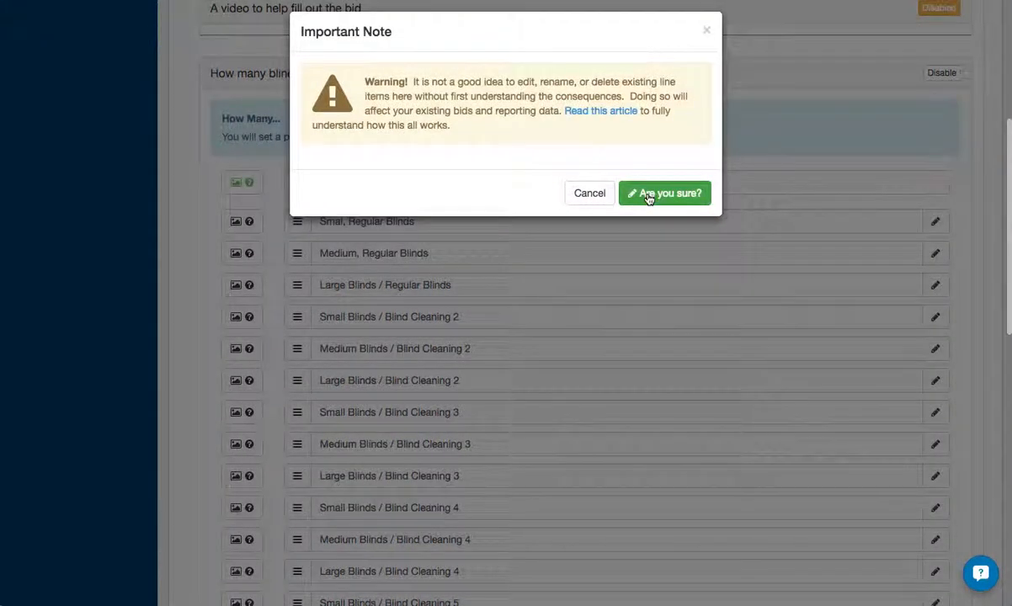
{"action": "left_click", "coordinate": [661, 192]}
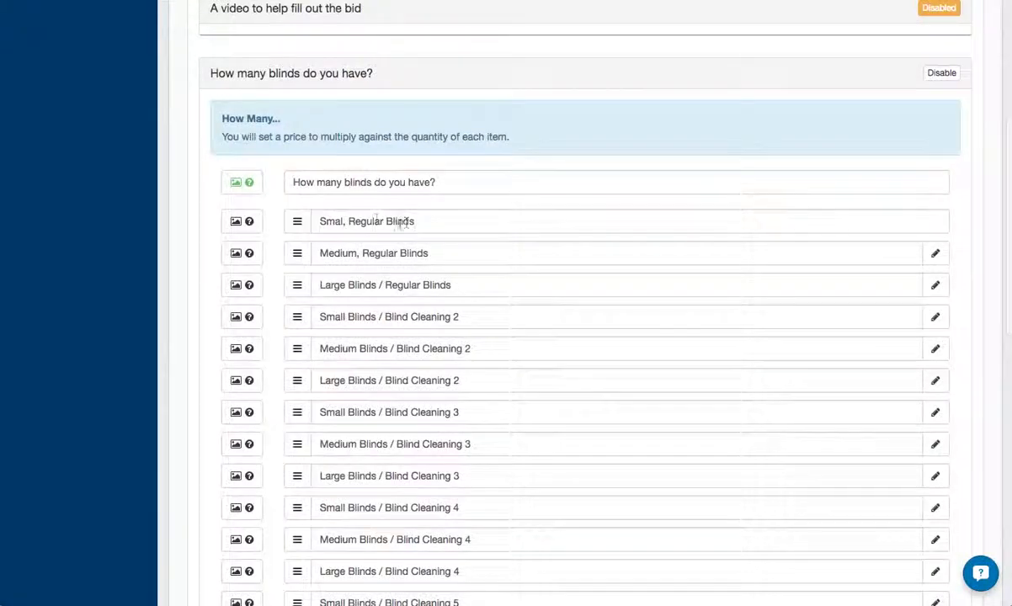
{"action": "left_click", "coordinate": [342, 223]}
{"action": "type", "text": ","}
{"action": "left_click", "coordinate": [444, 254]}
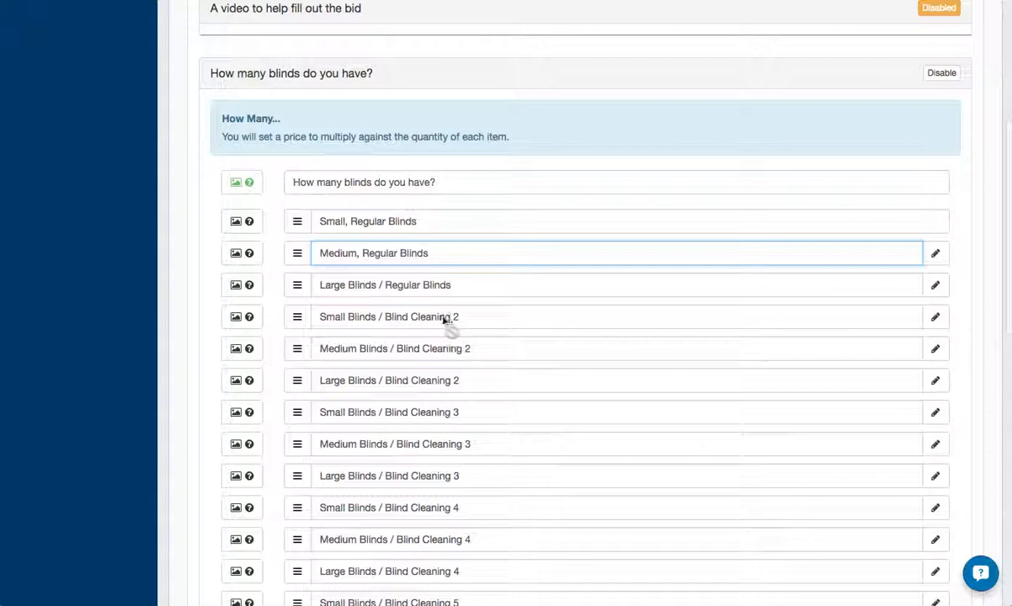
Enable editing for Small Blinds / Blind Cleaning 2 and delete that item from the blinds question.
{"action": "scroll", "coordinate": [493, 514], "scroll_direction": "down", "scroll_amount": 5}
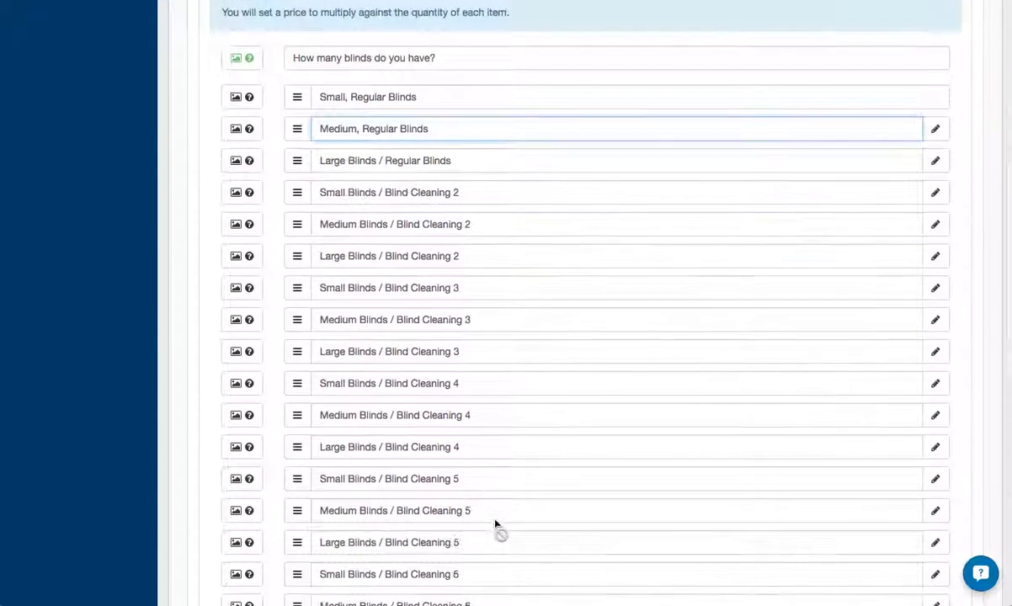
{"action": "scroll", "coordinate": [494, 524], "scroll_direction": "up", "scroll_amount": 5}
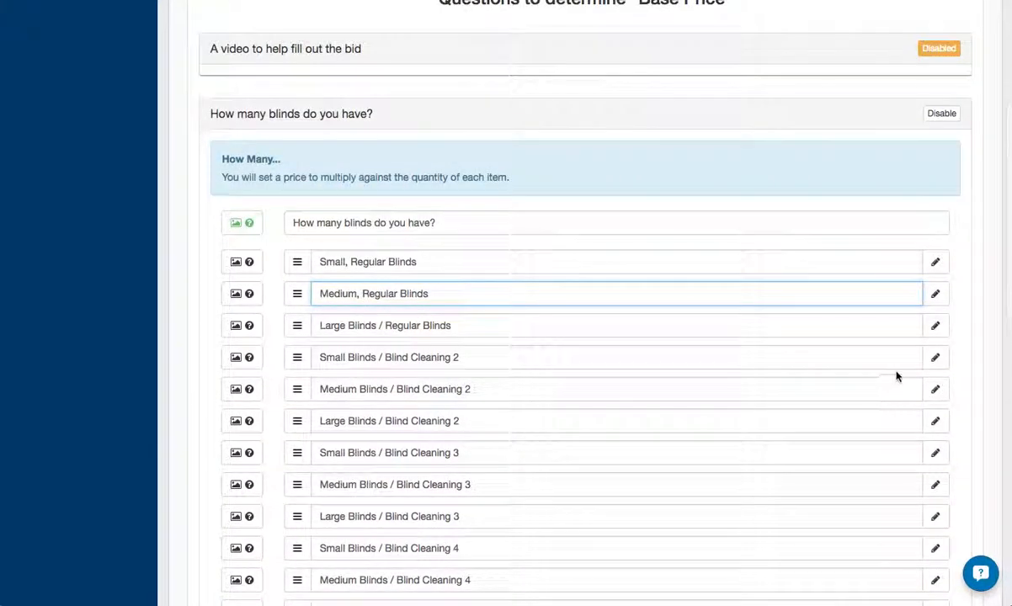
{"action": "left_click", "coordinate": [931, 359]}
{"action": "left_click", "coordinate": [662, 204]}
{"action": "left_click", "coordinate": [662, 205]}
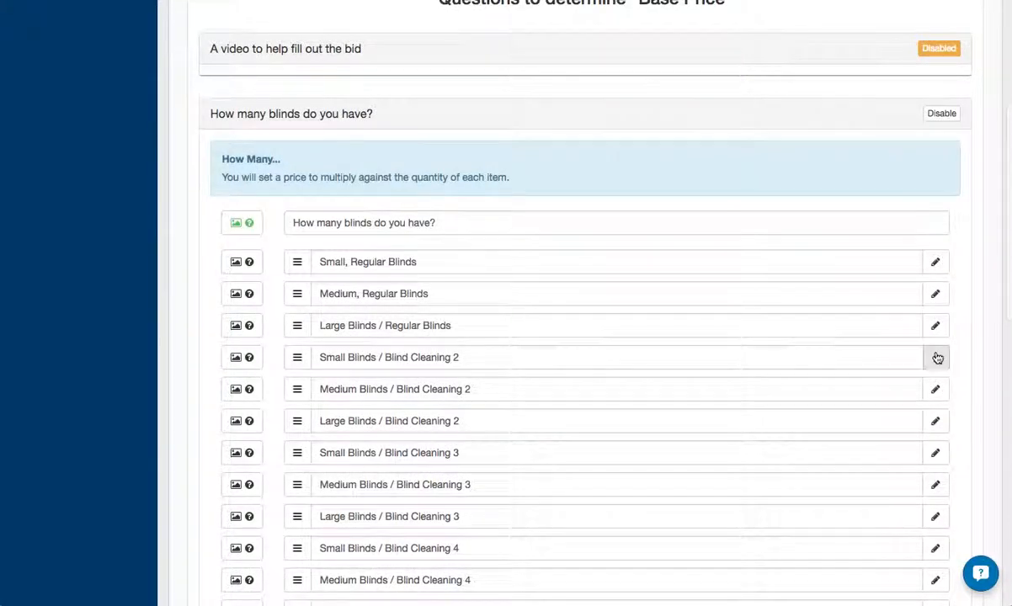
{"action": "left_click", "coordinate": [935, 357]}
{"action": "left_click", "coordinate": [938, 358]}
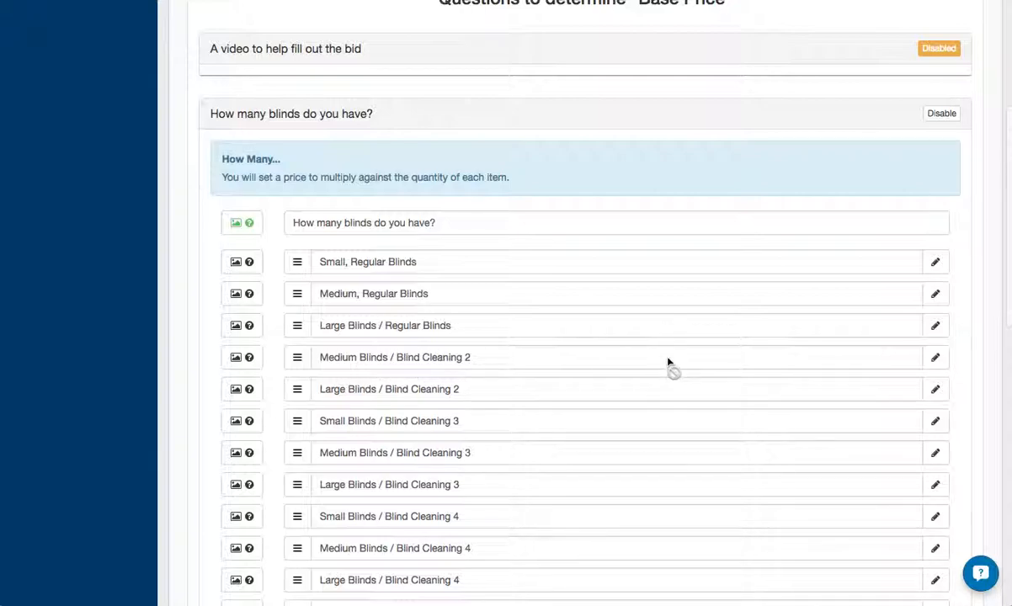
Enable editing for Medium Blinds / Blind Cleaning 2 and delete that item from the blinds question.
{"action": "left_click", "coordinate": [935, 357]}
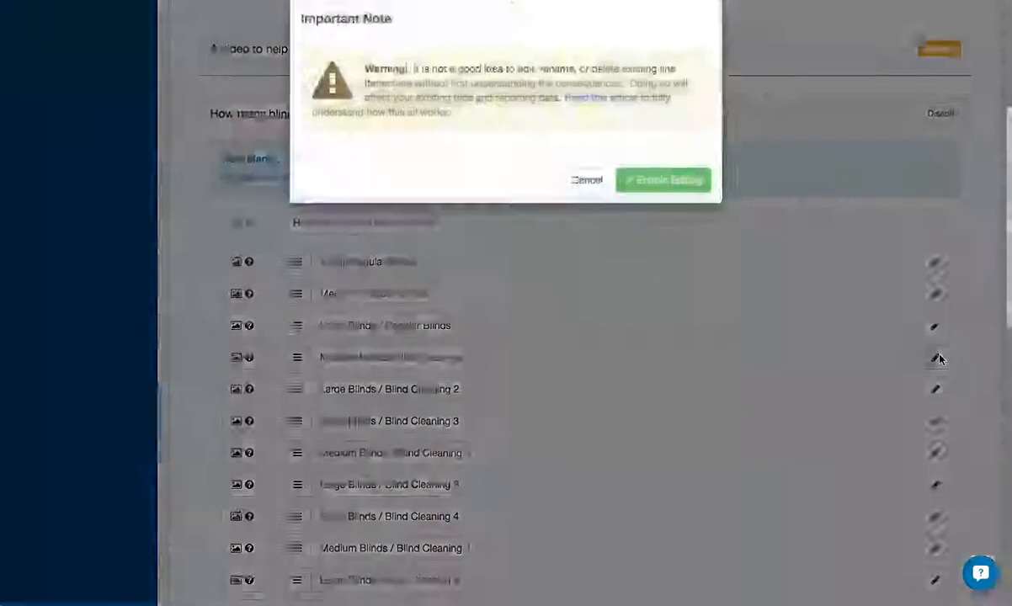
{"action": "left_click", "coordinate": [671, 194]}
{"action": "left_click", "coordinate": [671, 194]}
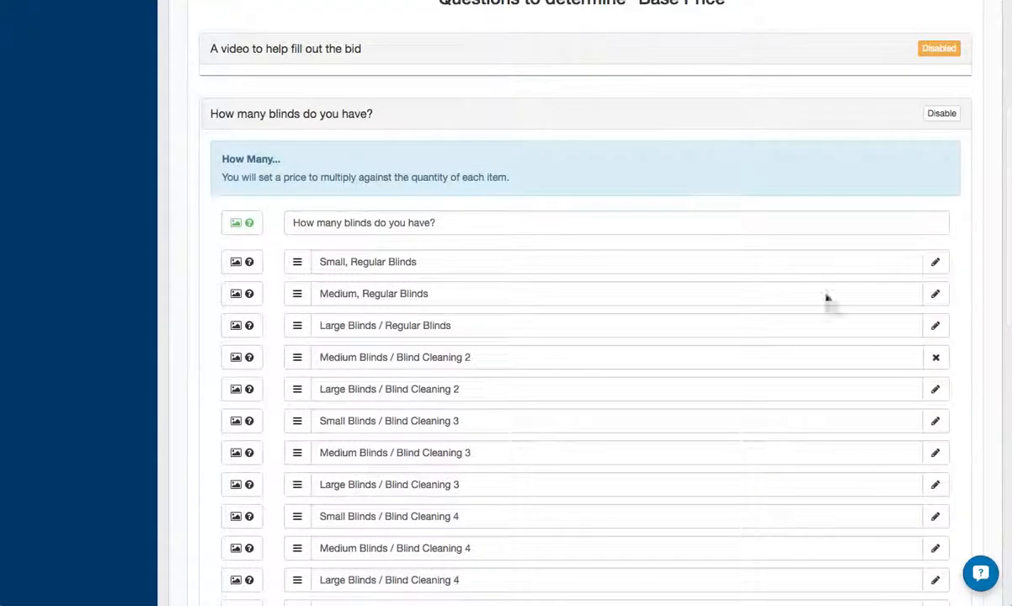
{"action": "left_click", "coordinate": [936, 359]}
{"action": "left_click", "coordinate": [927, 358]}
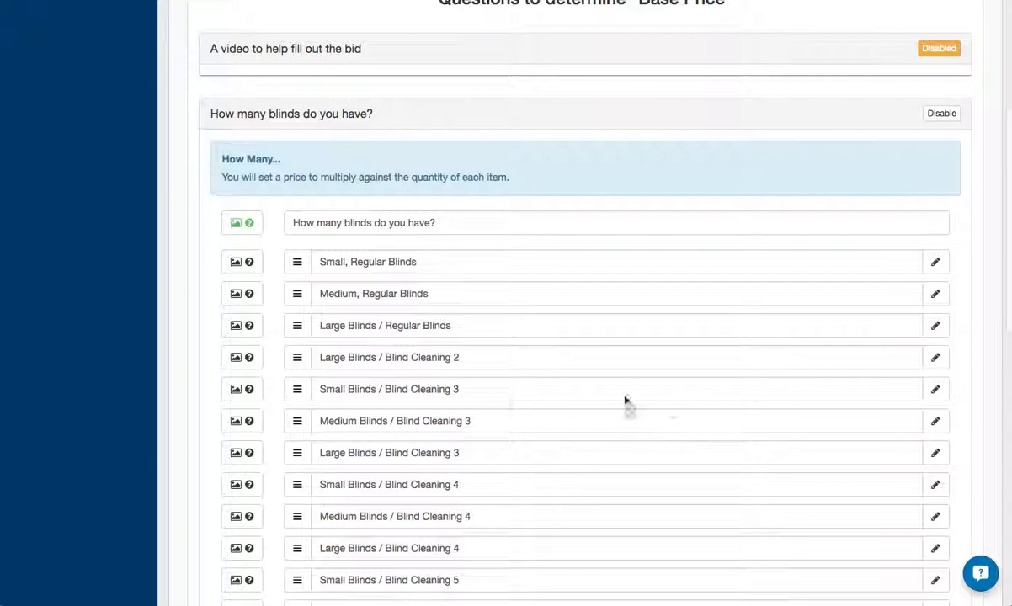
Give Small, Regular Blinds a framed blind image and the popover description "A regular blind is made of wood, or a material that looks like wood.".
{"action": "left_click", "coordinate": [249, 263]}
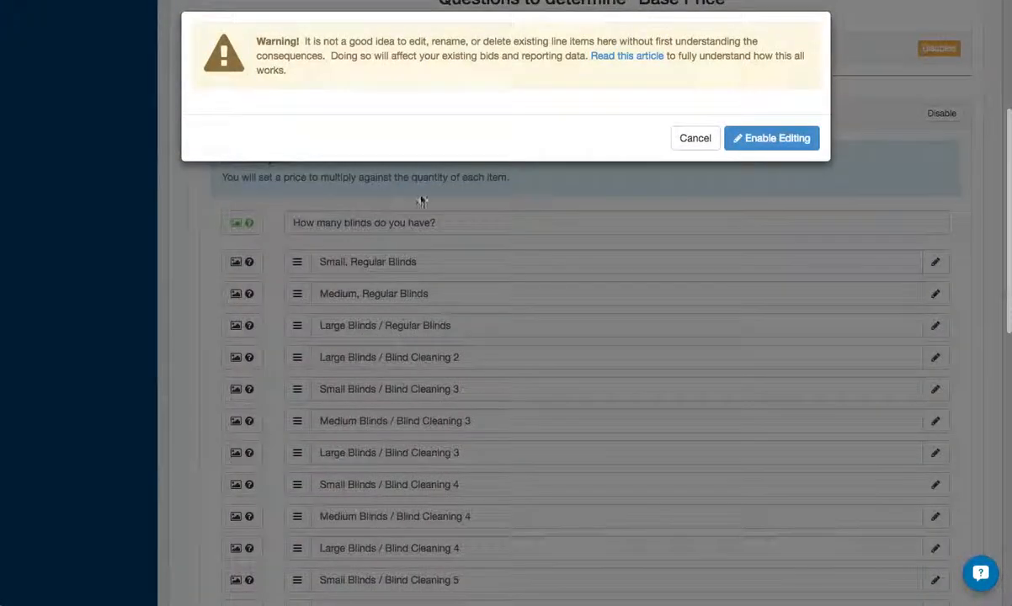
{"action": "left_click", "coordinate": [768, 138]}
{"action": "left_click", "coordinate": [768, 138]}
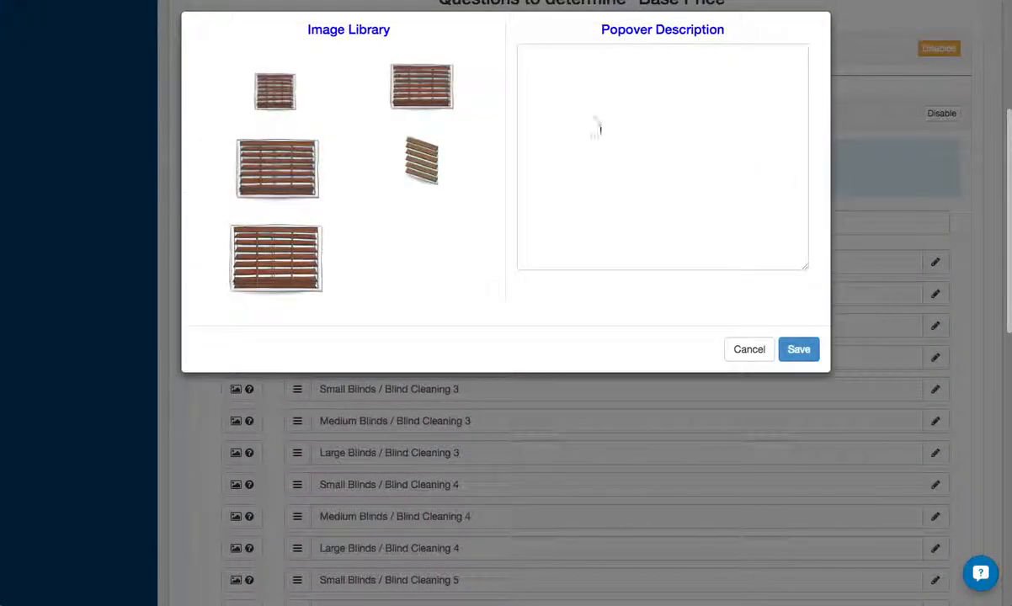
{"action": "left_click", "coordinate": [282, 173]}
{"action": "left_click", "coordinate": [626, 178]}
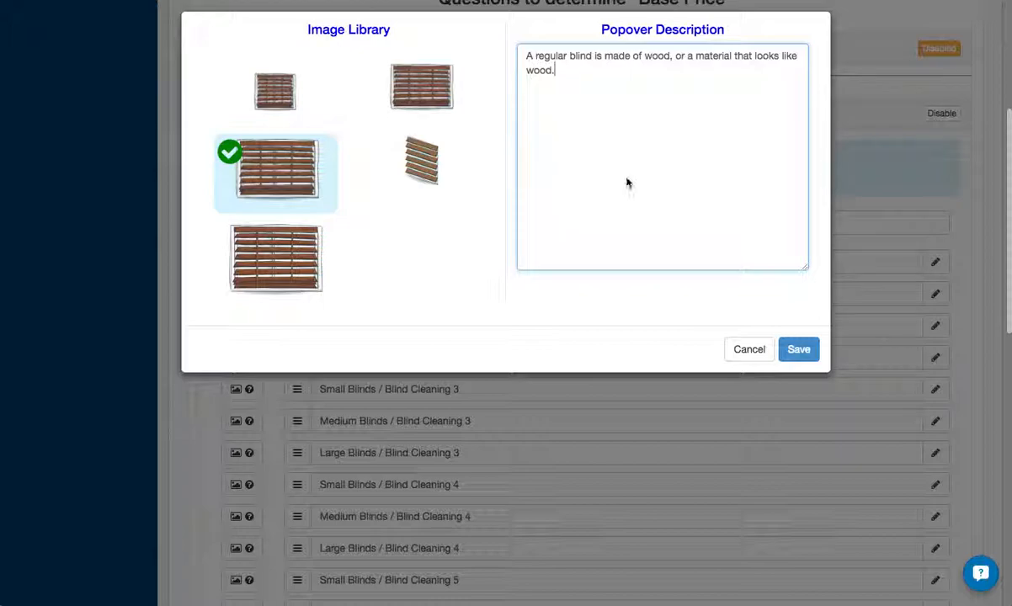
{"action": "left_click", "coordinate": [800, 350]}
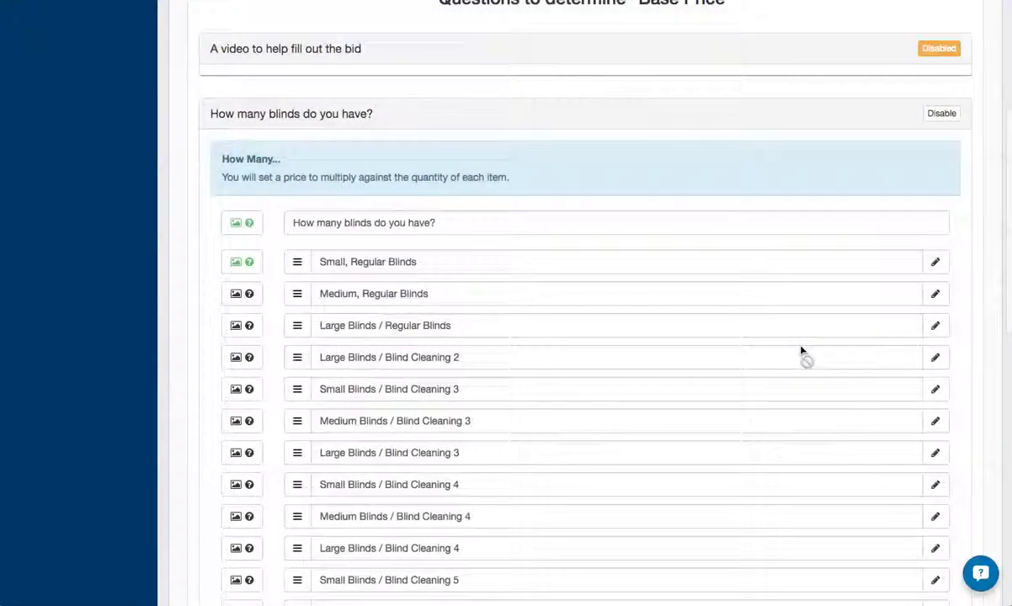
{"action": "mouse_move", "coordinate": [239, 266]}
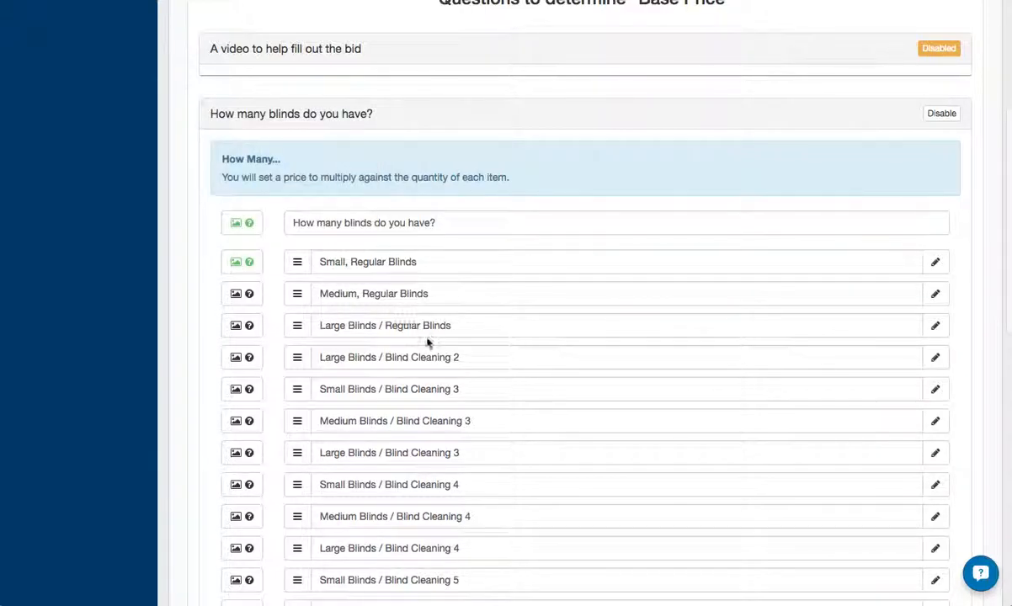
Look over the remaining blind items, then go to Step 3 of the service setup and review the base prices.
{"action": "scroll", "coordinate": [412, 341], "scroll_direction": "down", "scroll_amount": 3}
{"action": "scroll", "coordinate": [427, 343], "scroll_direction": "down", "scroll_amount": 9}
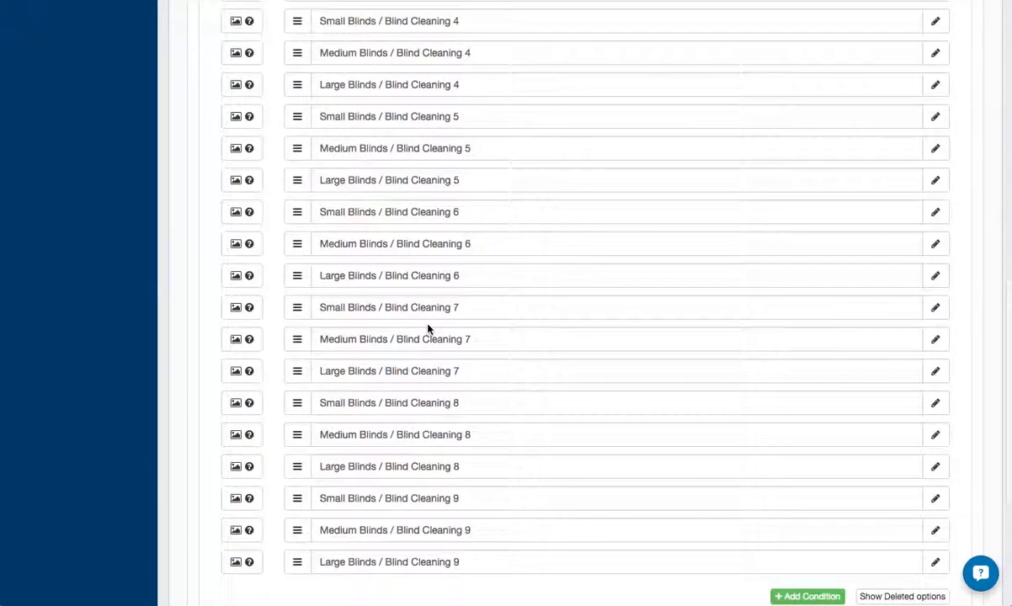
{"action": "scroll", "coordinate": [535, 512], "scroll_direction": "up", "scroll_amount": 15}
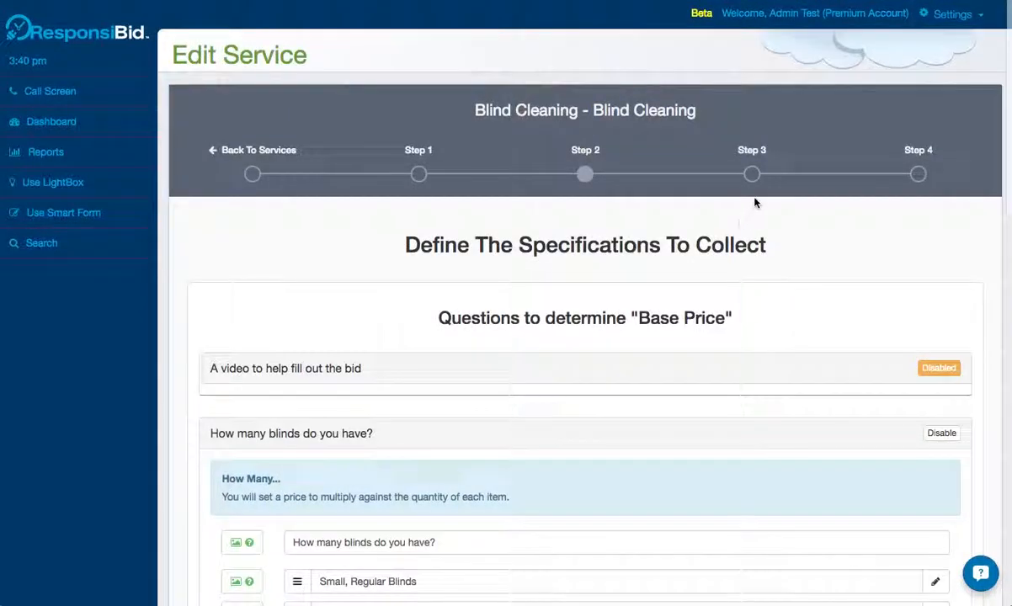
{"action": "left_click", "coordinate": [752, 176]}
{"action": "scroll", "coordinate": [536, 410], "scroll_direction": "down", "scroll_amount": 3}
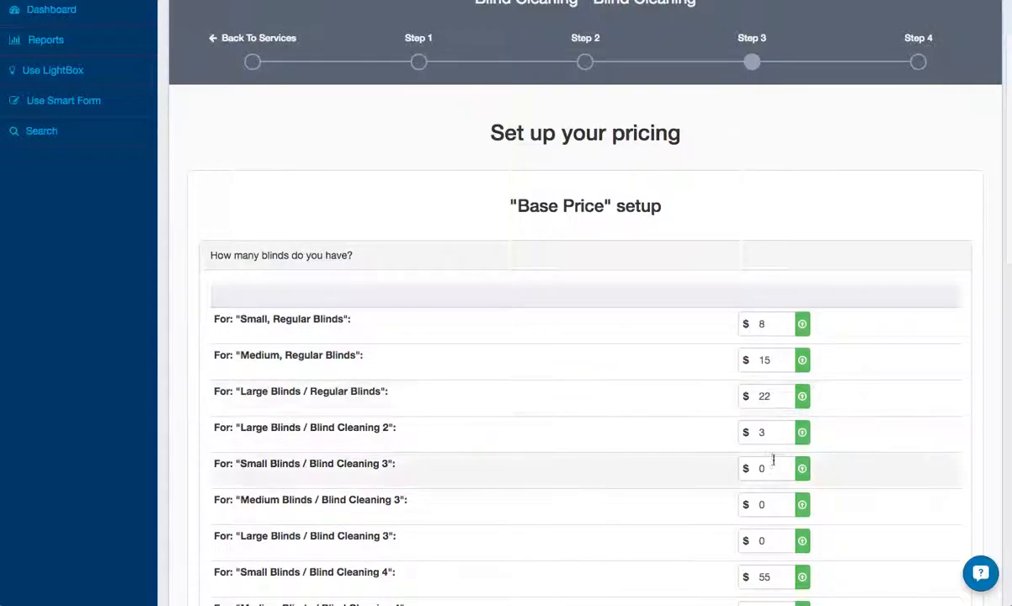
{"action": "scroll", "coordinate": [773, 461], "scroll_direction": "down", "scroll_amount": 6}
{"action": "scroll", "coordinate": [775, 558], "scroll_direction": "down", "scroll_amount": 10}
{"action": "scroll", "coordinate": [776, 558], "scroll_direction": "up", "scroll_amount": 20}
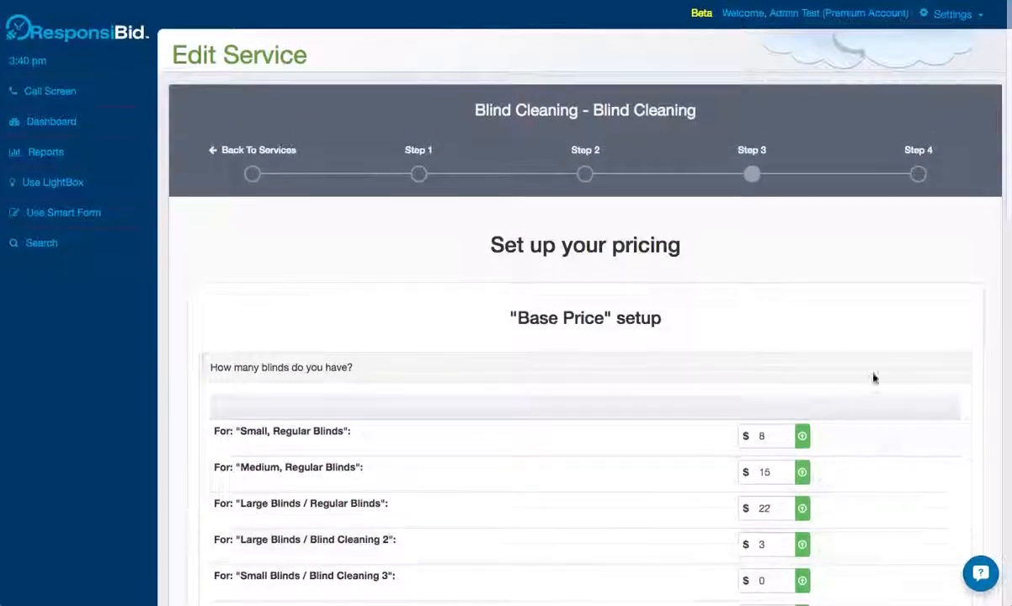
Go to Step 4 of the service setup, Final Details, and turn on Apply Area Minimum.
{"action": "left_click", "coordinate": [917, 175]}
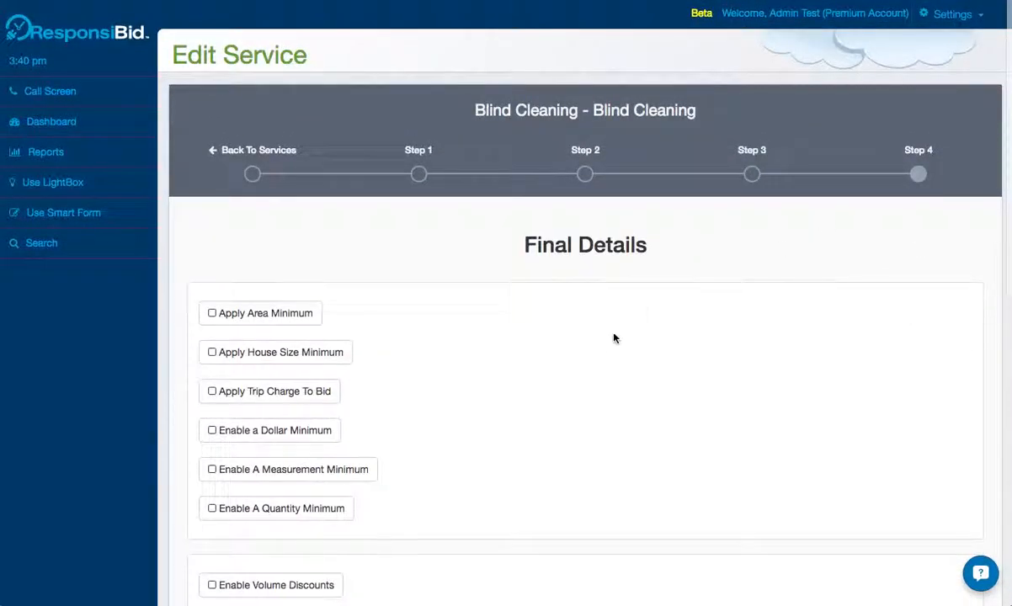
{"action": "scroll", "coordinate": [605, 345], "scroll_direction": "down", "scroll_amount": 3}
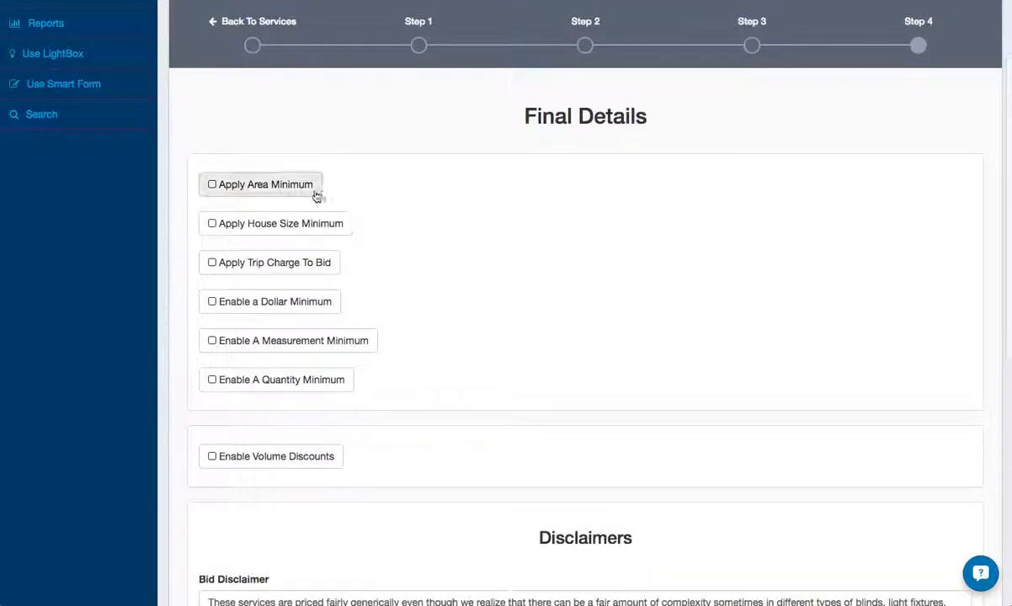
{"action": "left_click", "coordinate": [289, 192]}
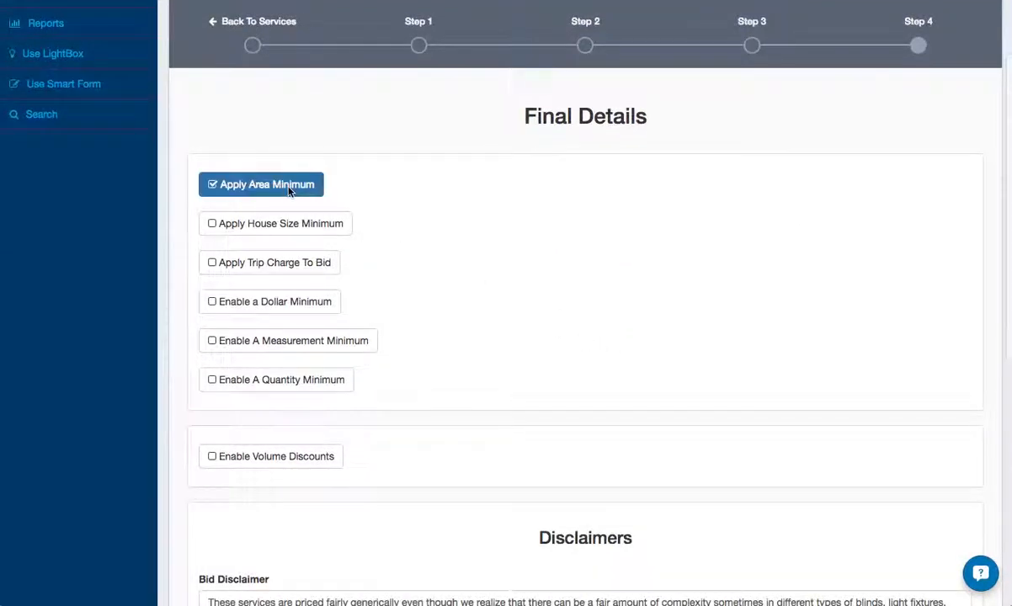
Leave the service setup and open the Form Builder from the account settings.
{"action": "scroll", "coordinate": [556, 215], "scroll_direction": "up", "scroll_amount": 3}
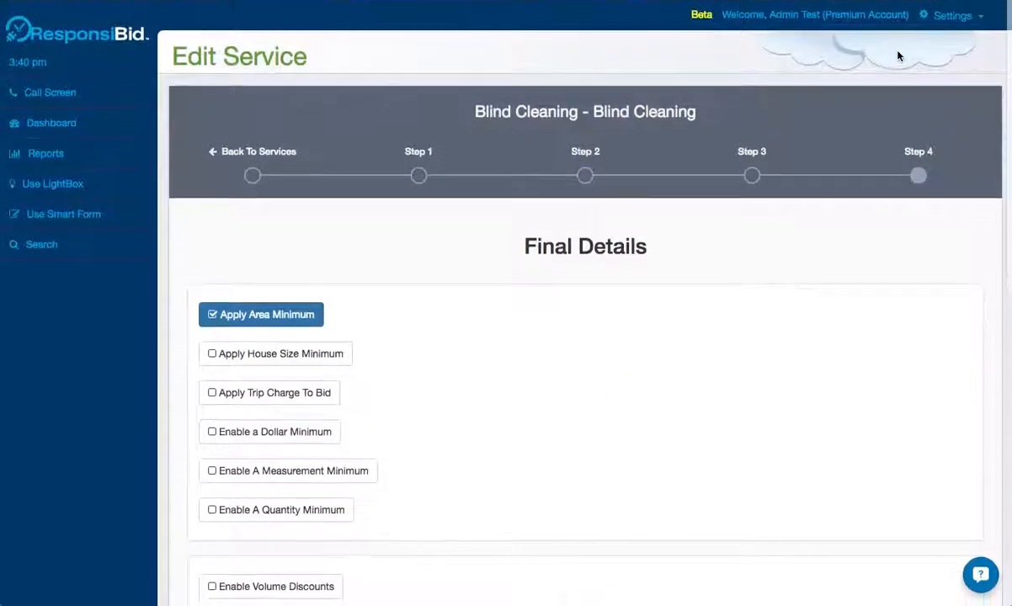
{"action": "left_click", "coordinate": [951, 12]}
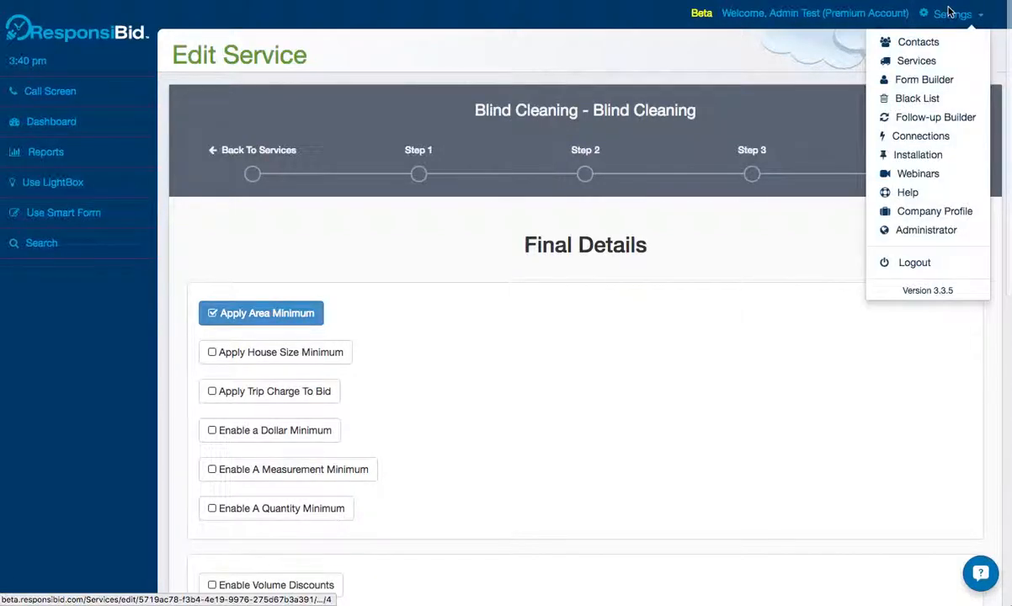
{"action": "left_click", "coordinate": [923, 80]}
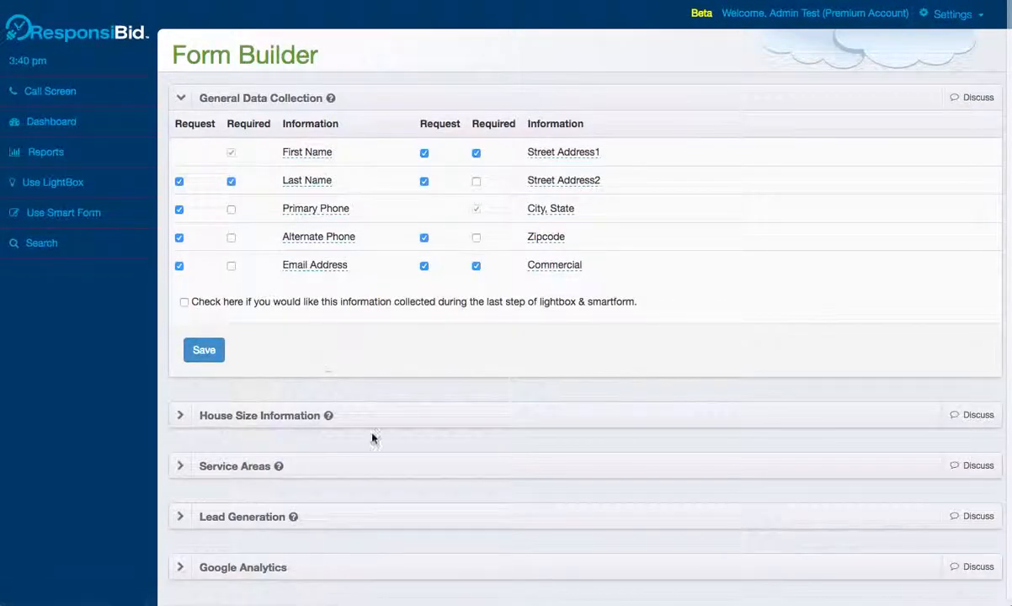
Look over the Service Areas settings, then return to the Blind Cleaning Final Details and turn on Apply Trip Charge To Bid.
{"action": "left_click", "coordinate": [377, 463]}
{"action": "scroll", "coordinate": [377, 463], "scroll_direction": "down", "scroll_amount": 4}
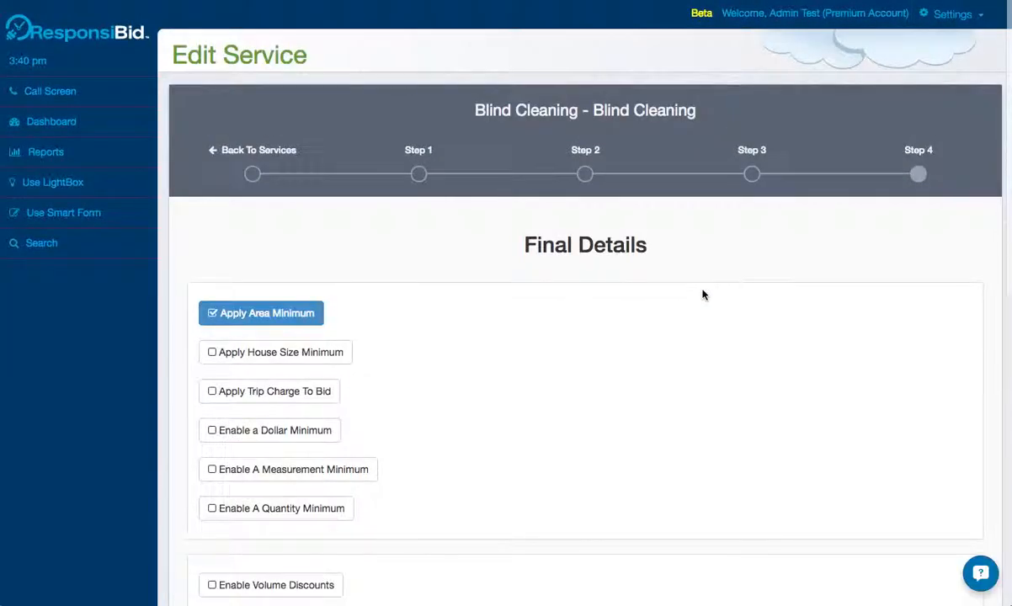
{"action": "left_click", "coordinate": [272, 394]}
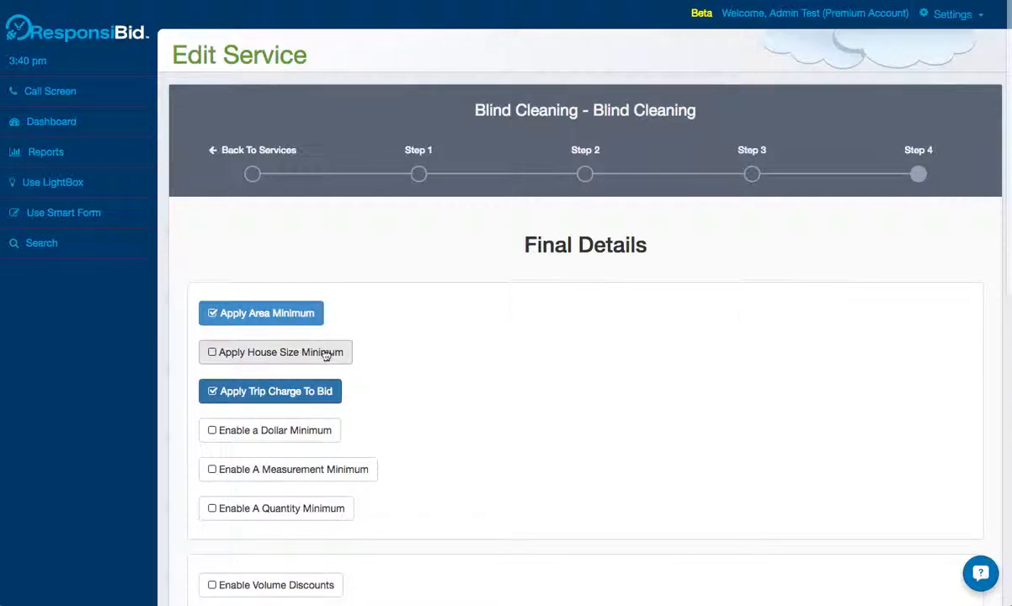
{"action": "left_click", "coordinate": [308, 442]}
{"action": "left_click", "coordinate": [261, 474]}
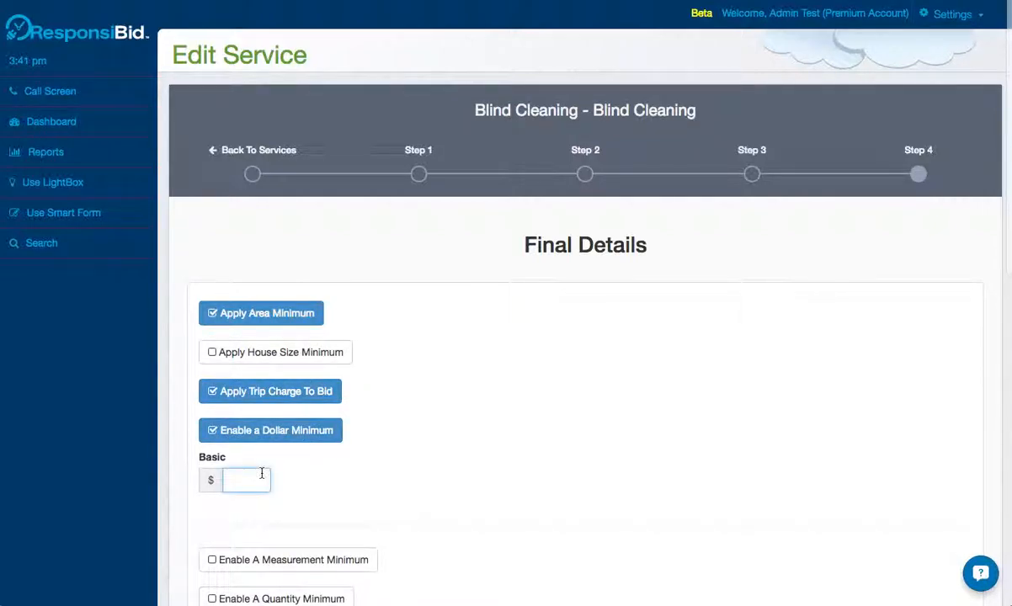
{"action": "left_click", "coordinate": [271, 431]}
Turn on Enable A Quantity Minimum in the Final Details and bring its quantity settings into view.
{"action": "scroll", "coordinate": [404, 541], "scroll_direction": "down", "scroll_amount": 2}
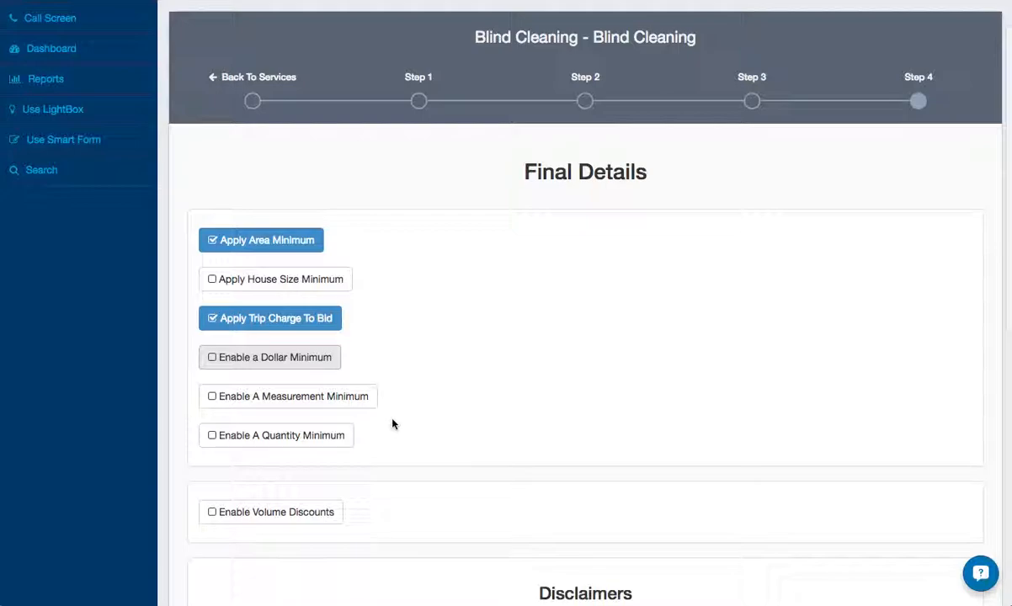
{"action": "left_click", "coordinate": [332, 433]}
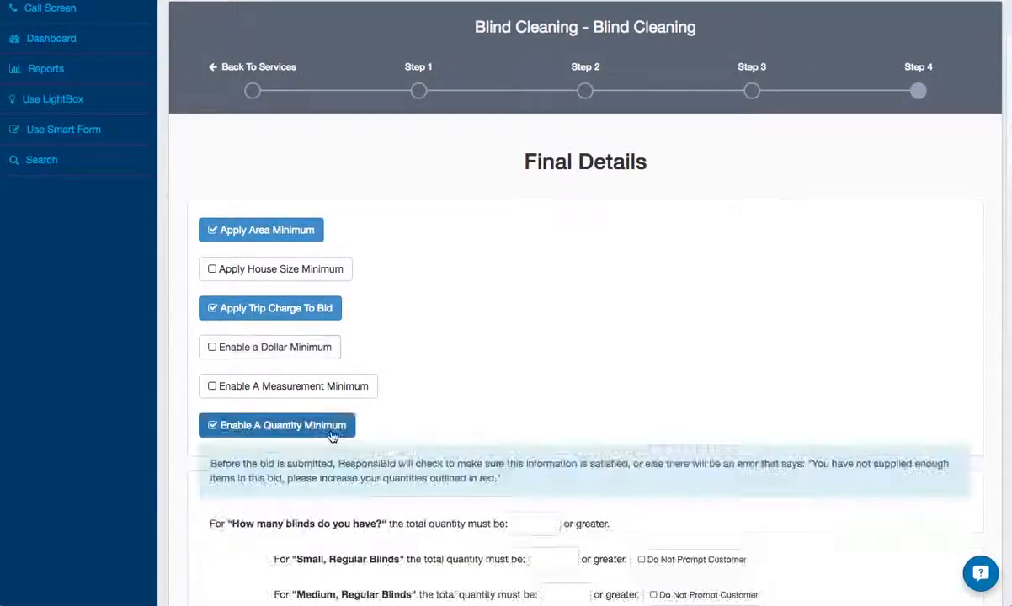
{"action": "scroll", "coordinate": [533, 512], "scroll_direction": "down", "scroll_amount": 2}
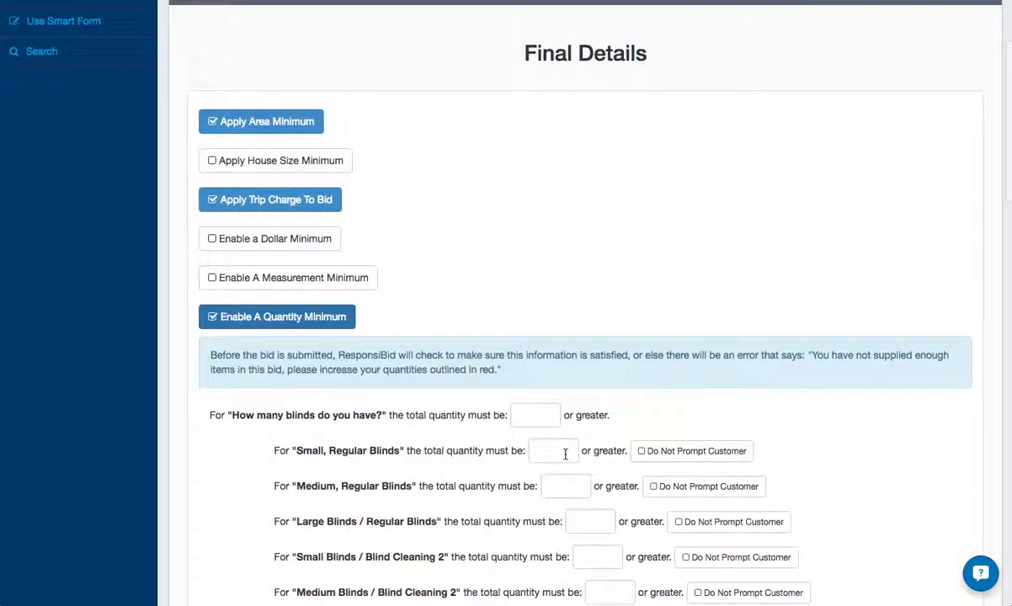
Try minimum quantities of 1 and 5 for Small, Regular Blinds with Do Not Prompt Customer, then turn that option off and clear the quantity.
{"action": "left_click", "coordinate": [565, 454]}
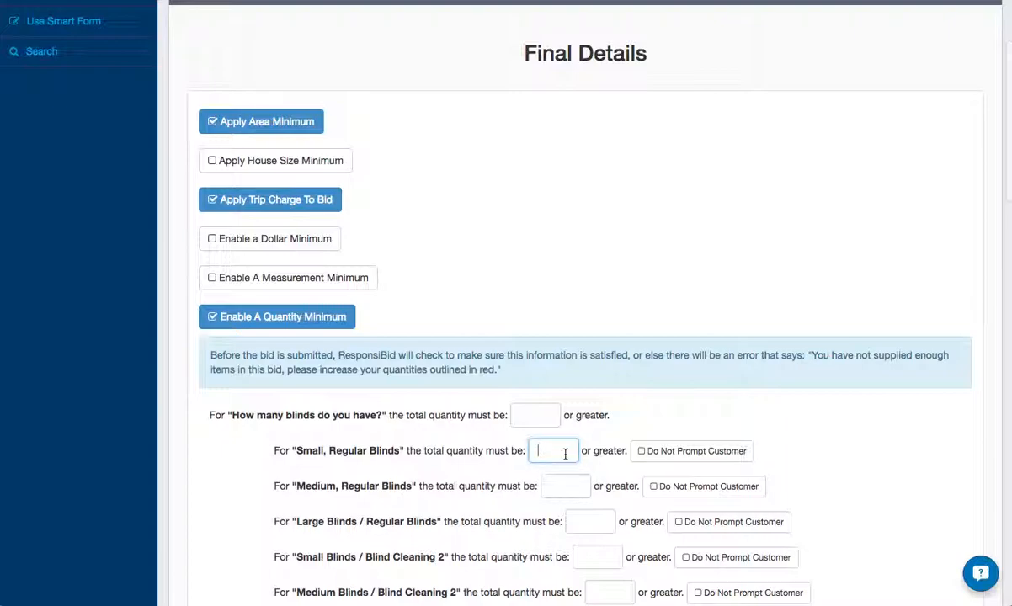
{"action": "left_click", "coordinate": [682, 459]}
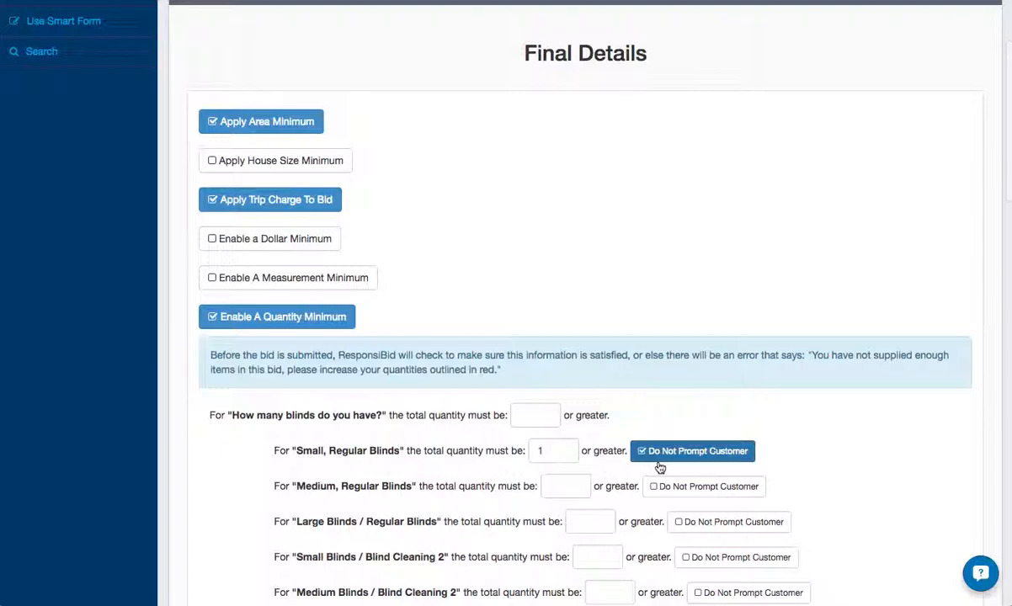
{"action": "double_click", "coordinate": [557, 455]}
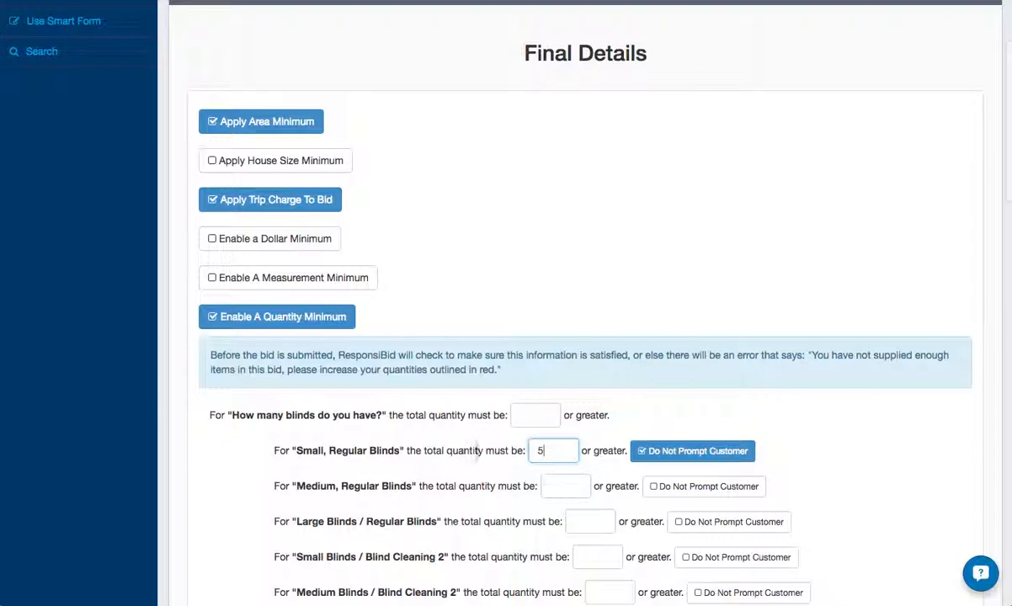
{"action": "left_click", "coordinate": [679, 459]}
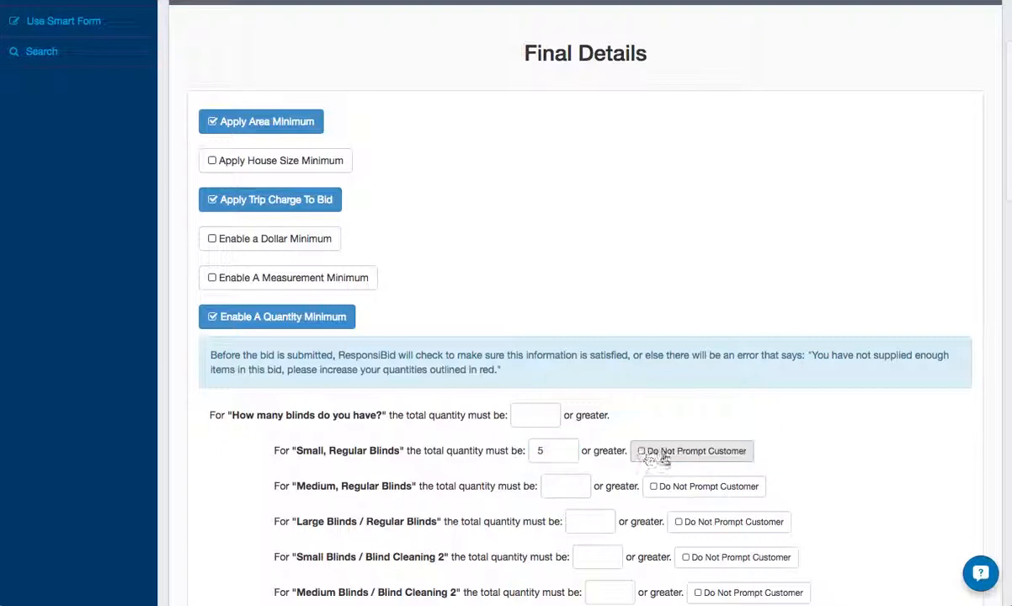
{"action": "double_click", "coordinate": [564, 455]}
Set the minimum total quantity for "How many blinds do you have?" to 1.
{"action": "scroll", "coordinate": [582, 468], "scroll_direction": "down", "scroll_amount": 20}
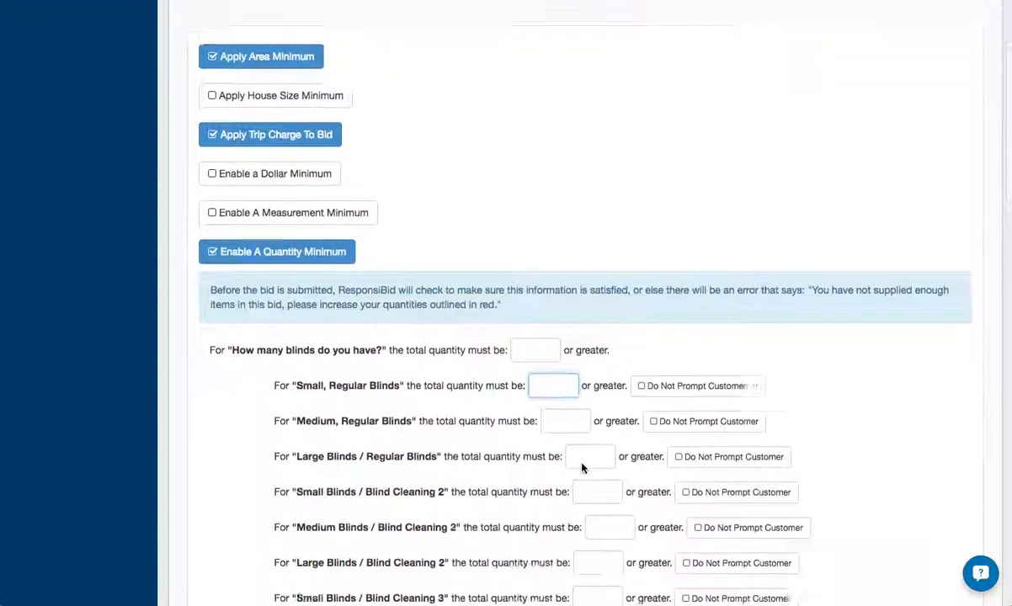
{"action": "scroll", "coordinate": [582, 468], "scroll_direction": "up", "scroll_amount": 10}
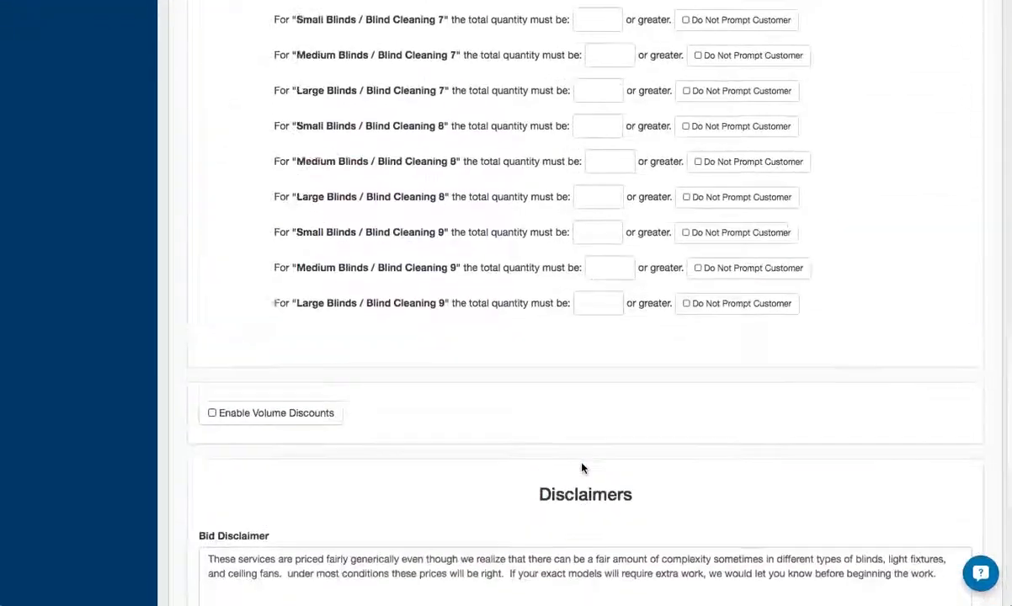
{"action": "scroll", "coordinate": [364, 384], "scroll_direction": "up", "scroll_amount": 10}
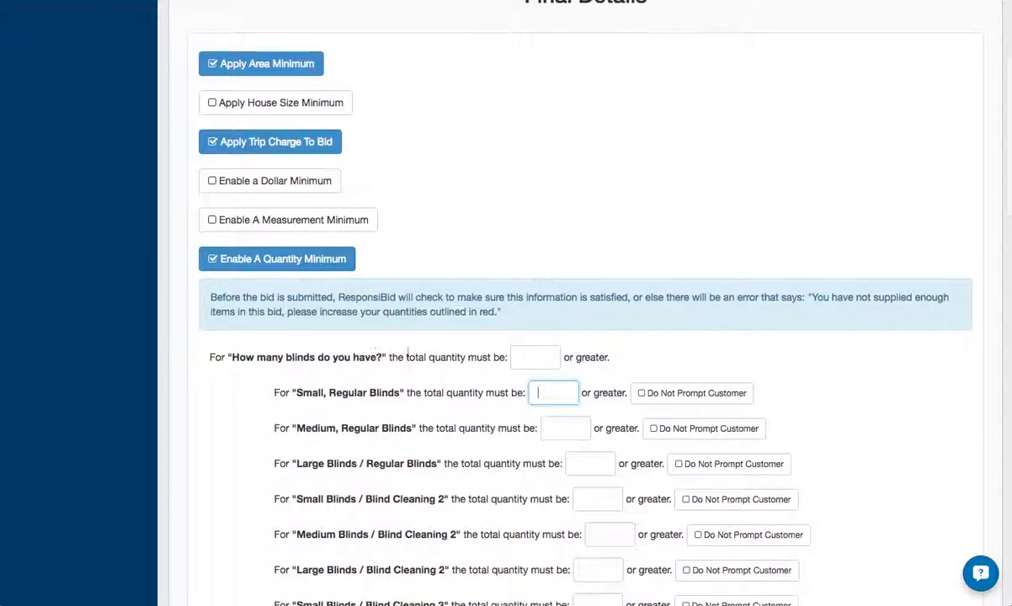
{"action": "left_click", "coordinate": [524, 362]}
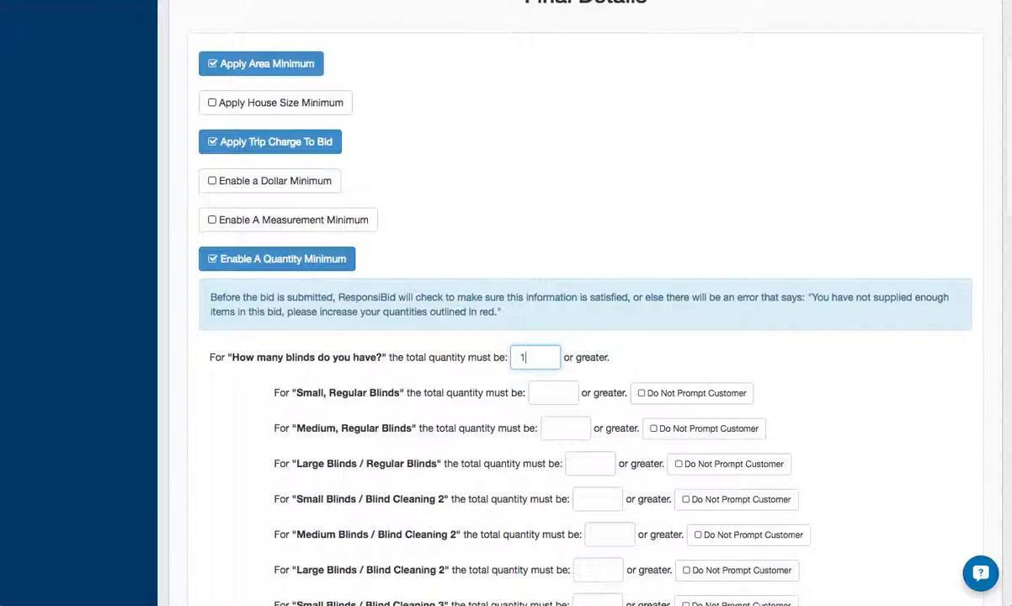
Review the Bid Disclaimer and "Bid in Person" Disclaimer texts in the Final Details.
{"action": "scroll", "coordinate": [688, 362], "scroll_direction": "down", "scroll_amount": 20}
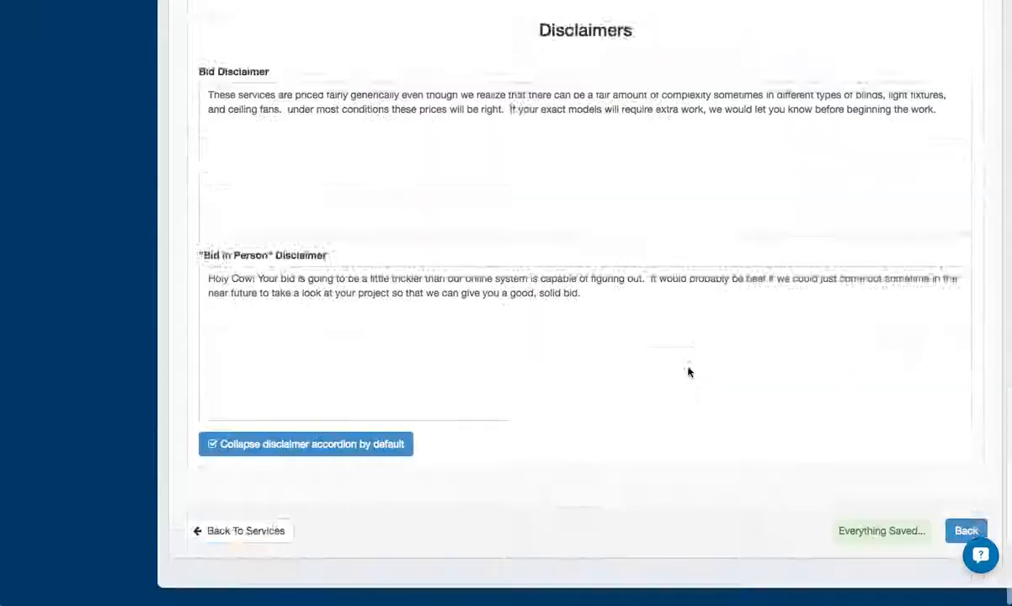
{"action": "scroll", "coordinate": [597, 364], "scroll_direction": "up", "scroll_amount": 3}
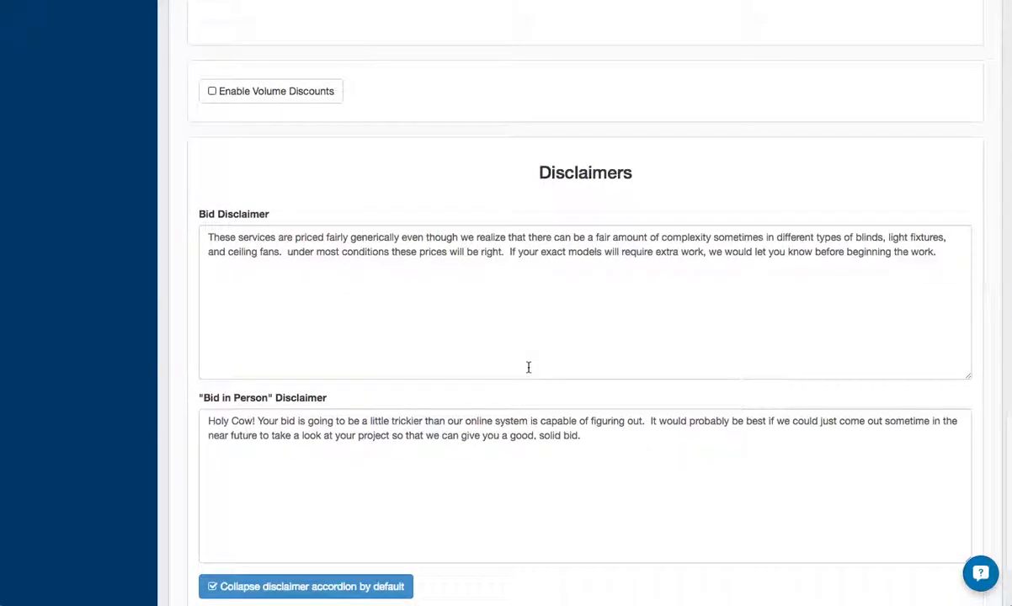
{"action": "double_click", "coordinate": [210, 239]}
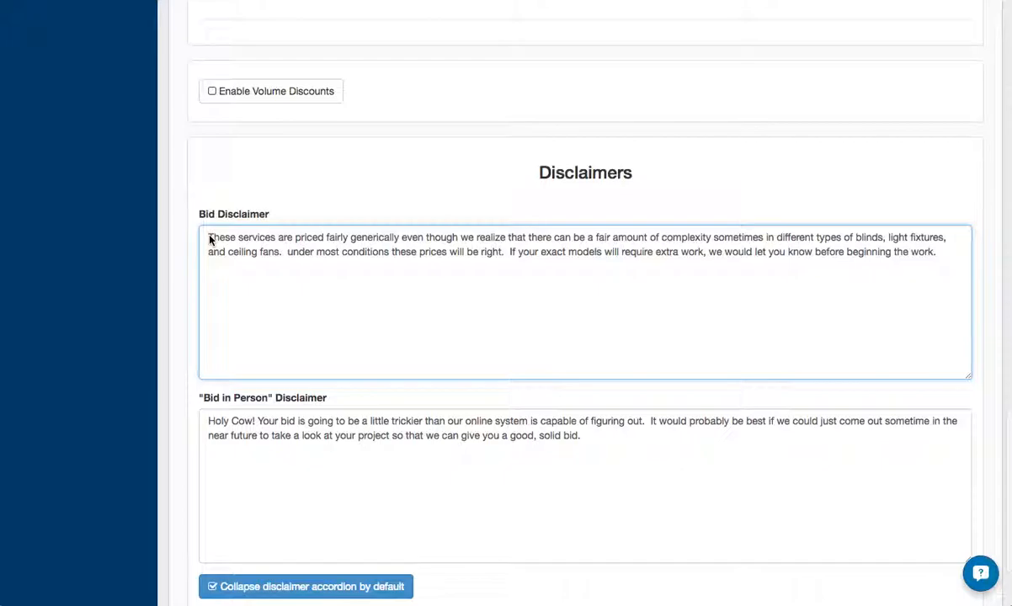
{"action": "left_click_drag", "start_coordinate": [206, 419], "coordinate": [470, 446]}
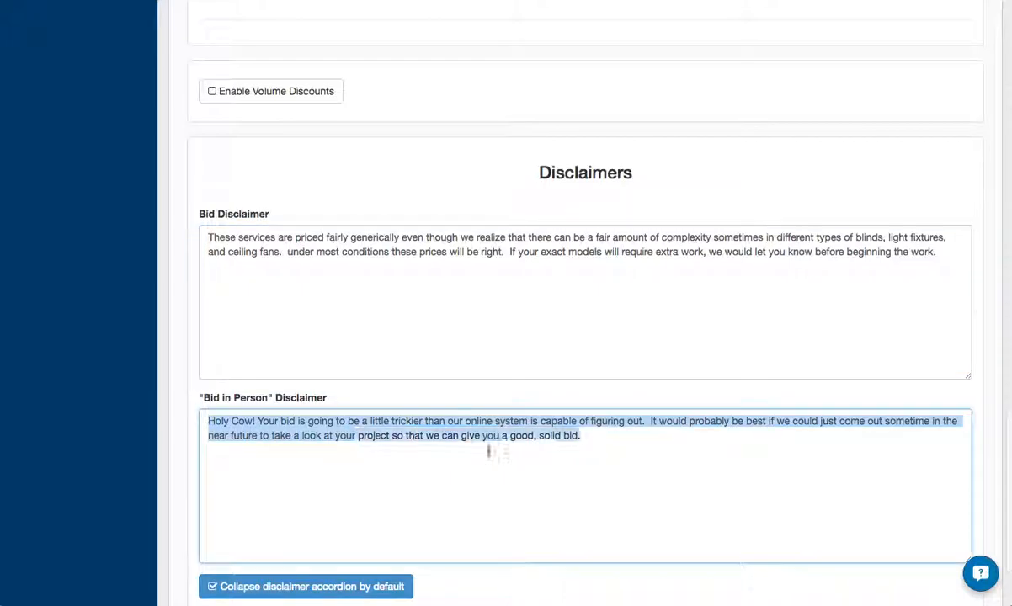
{"action": "scroll", "coordinate": [680, 411], "scroll_direction": "up", "scroll_amount": 20}
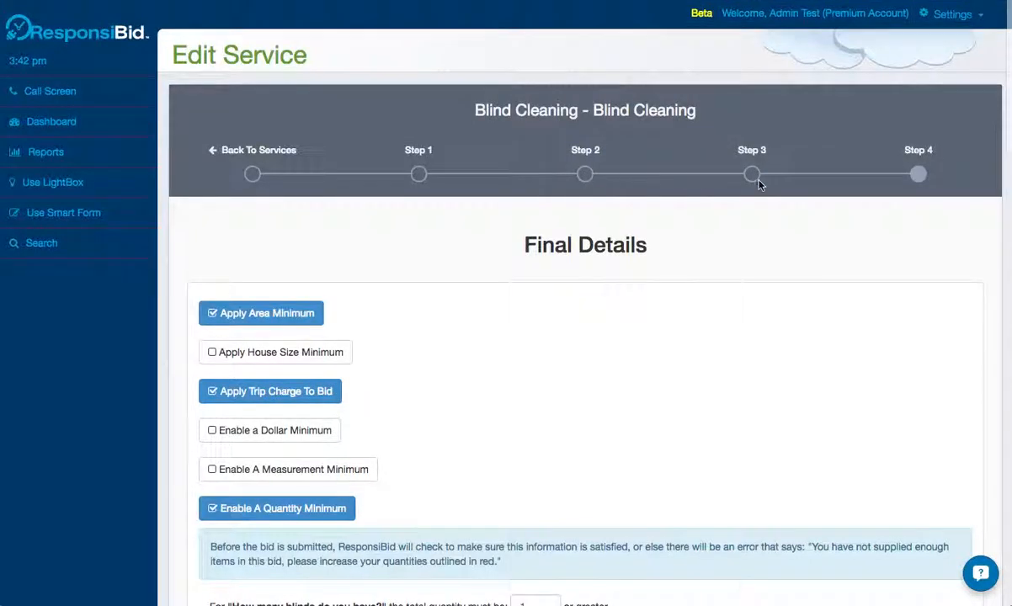
Go to Step 3 of the service setup and set the base price of Large Blinds / Regular Blinds to Bid In Person.
{"action": "left_click", "coordinate": [751, 175]}
{"action": "scroll", "coordinate": [811, 453], "scroll_direction": "down", "scroll_amount": 1}
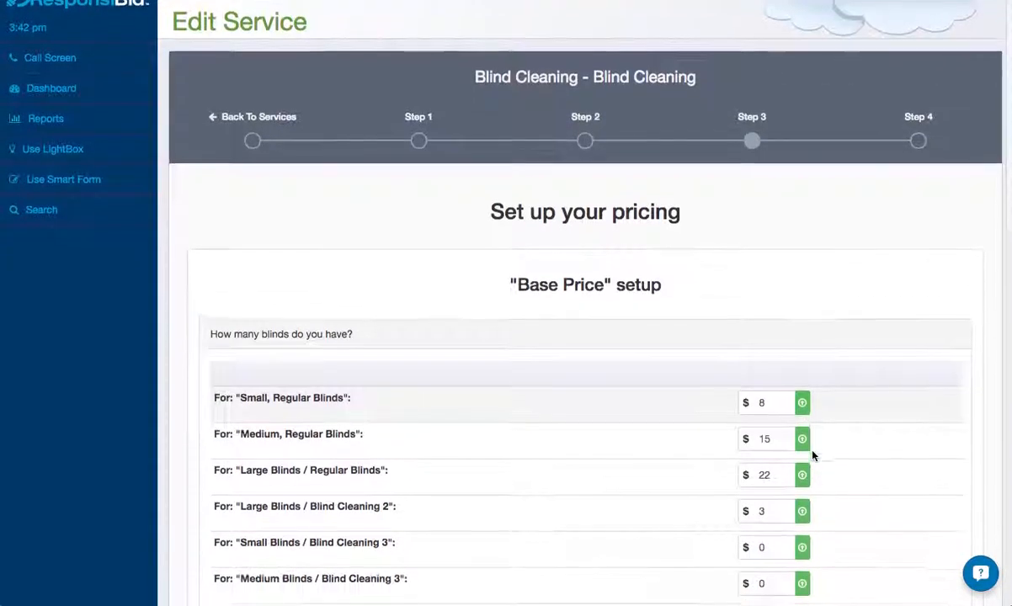
{"action": "left_click", "coordinate": [803, 392]}
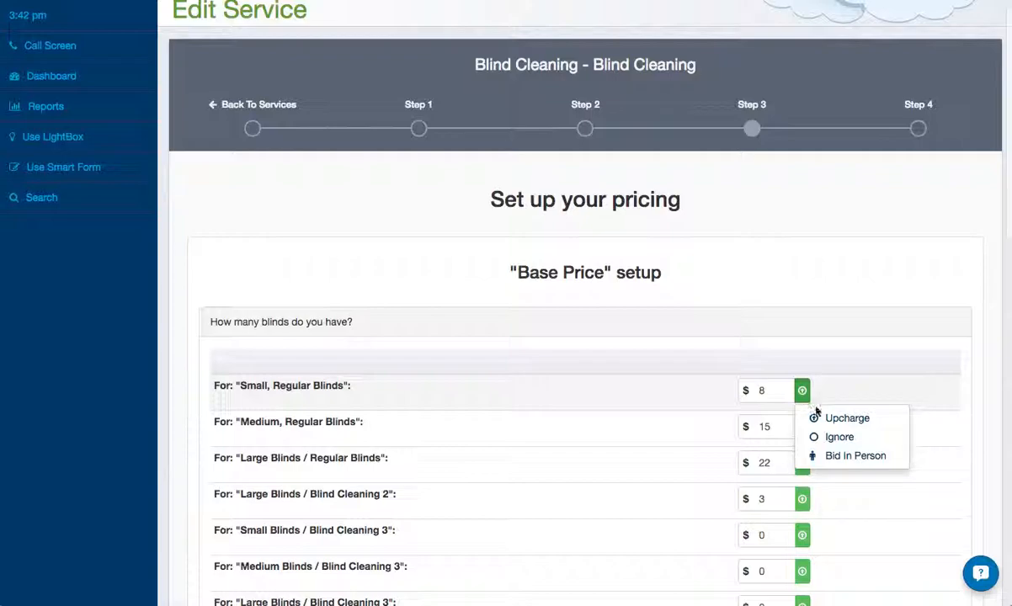
{"action": "left_click", "coordinate": [847, 458]}
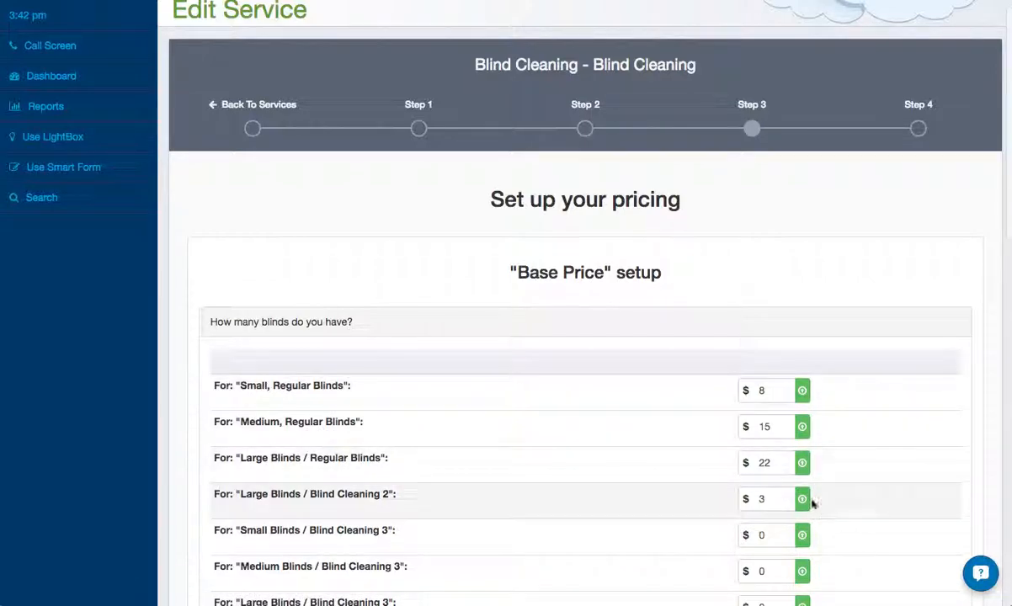
{"action": "left_click", "coordinate": [804, 465]}
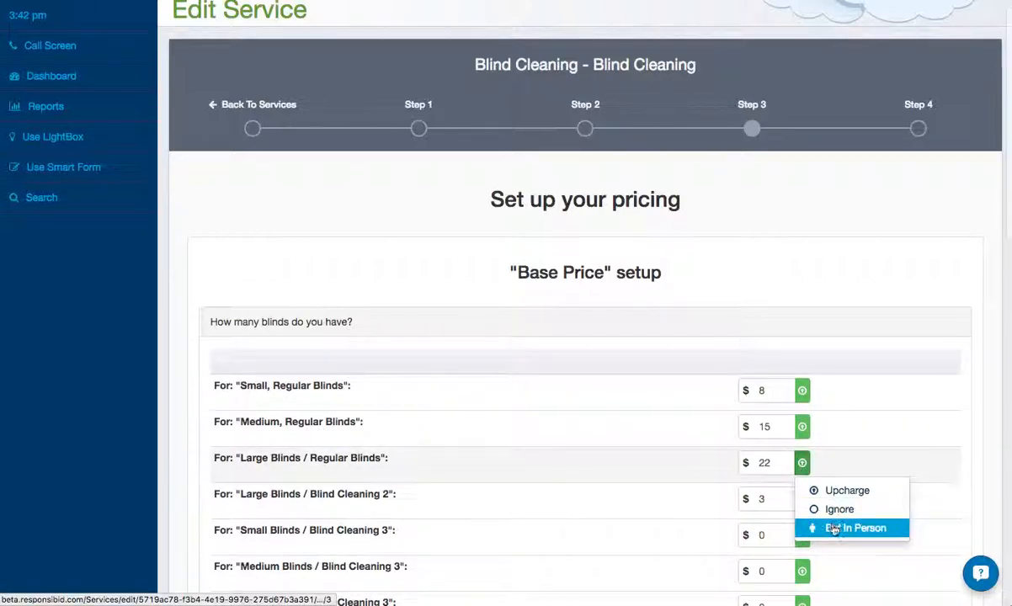
{"action": "left_click", "coordinate": [837, 527]}
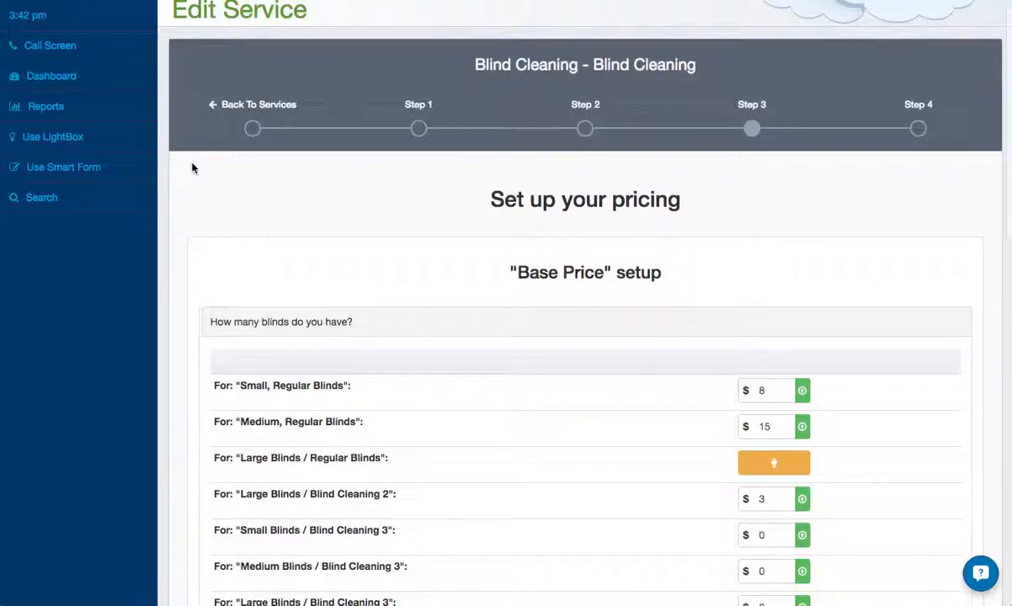
Return to the services list and try to make the inactive Blind Cleaning module active.
{"action": "left_click", "coordinate": [76, 172]}
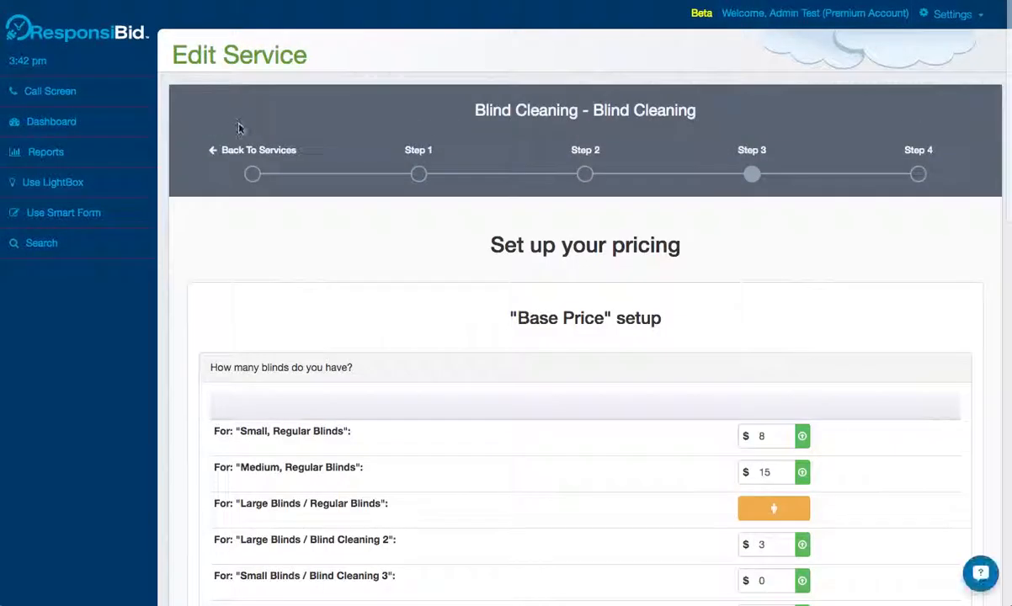
{"action": "left_click", "coordinate": [250, 177]}
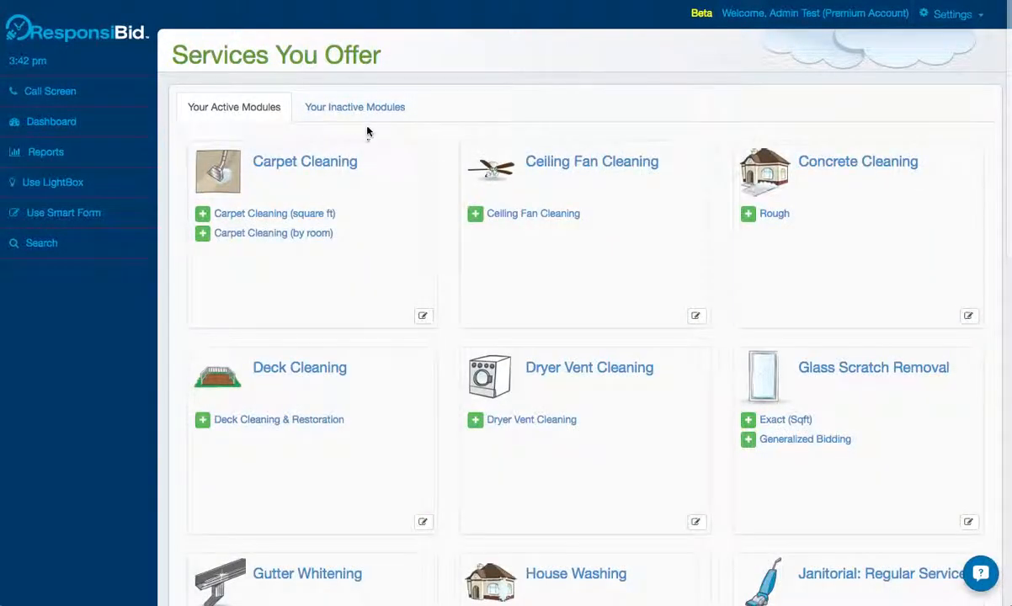
{"action": "left_click", "coordinate": [354, 109]}
{"action": "left_click", "coordinate": [202, 214]}
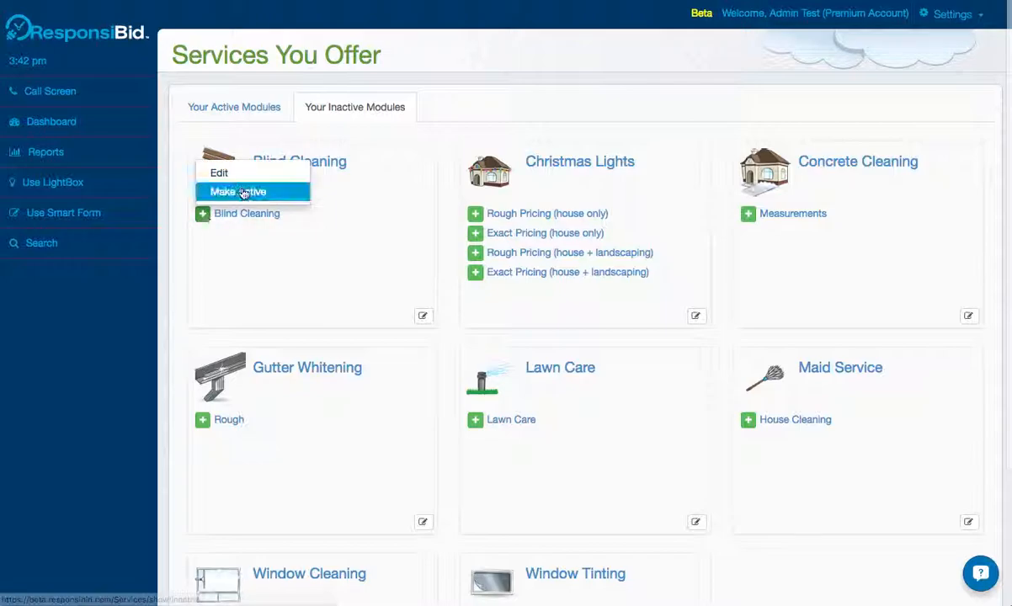
{"action": "left_click", "coordinate": [242, 192]}
Check the Smart Form for Blind Cleaning, then return to the inactive modules, make Blind Cleaning active and show the active modules.
{"action": "left_click", "coordinate": [72, 216]}
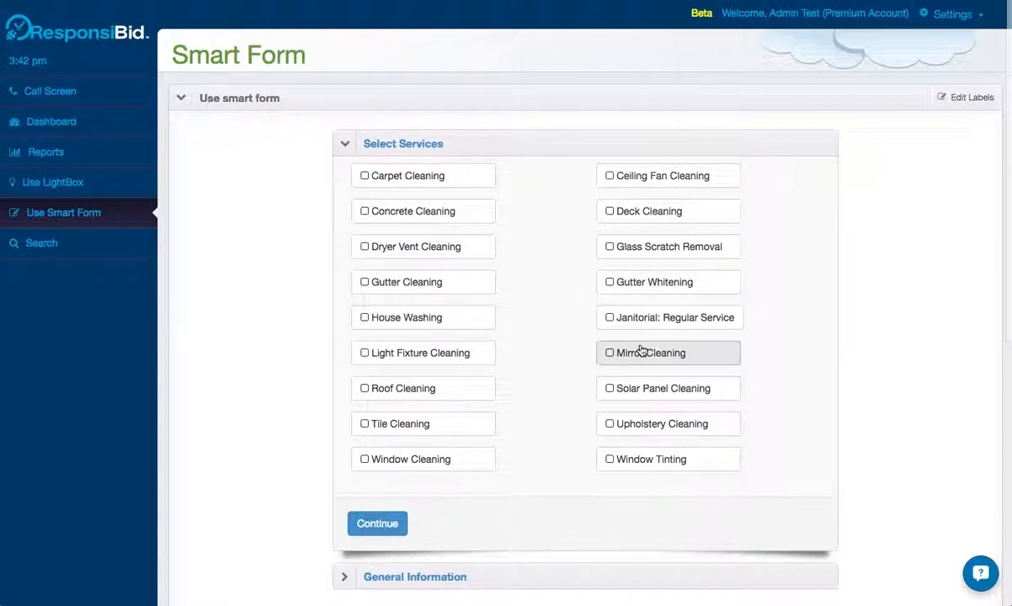
{"action": "scroll", "coordinate": [581, 447], "scroll_direction": "left", "scroll_amount": 5}
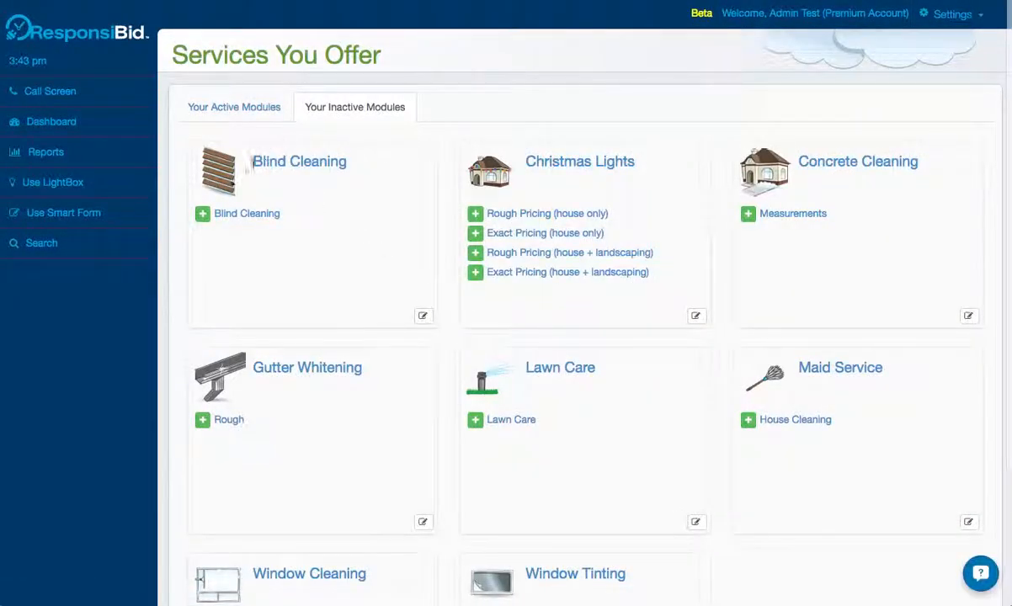
{"action": "left_click", "coordinate": [203, 214]}
{"action": "left_click", "coordinate": [221, 191]}
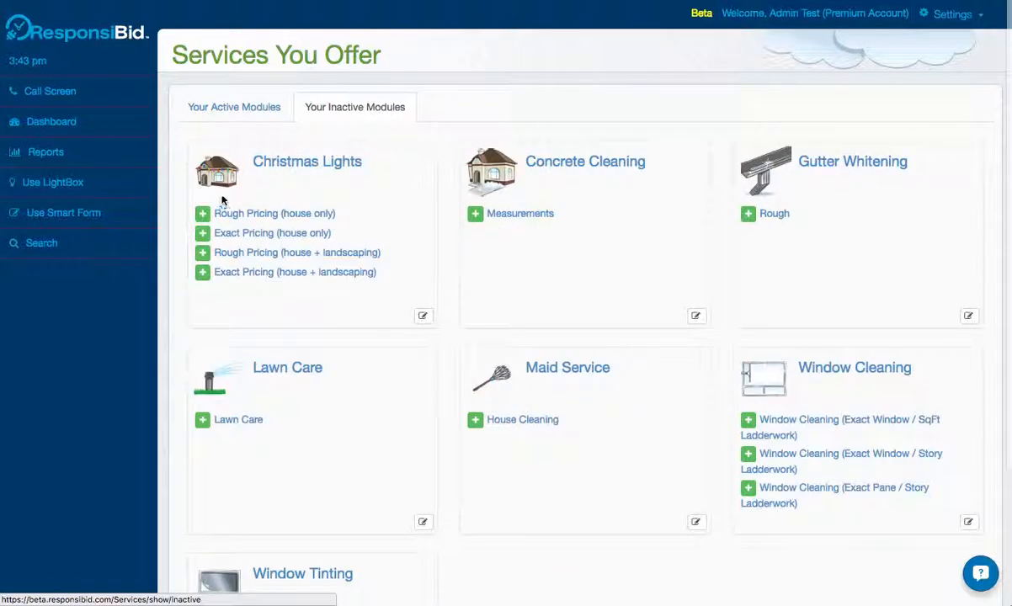
{"action": "left_click", "coordinate": [239, 105]}
Start a Smart Form with the Blind Cleaning service selected and expand its Blind Cleaning section.
{"action": "left_click", "coordinate": [67, 211]}
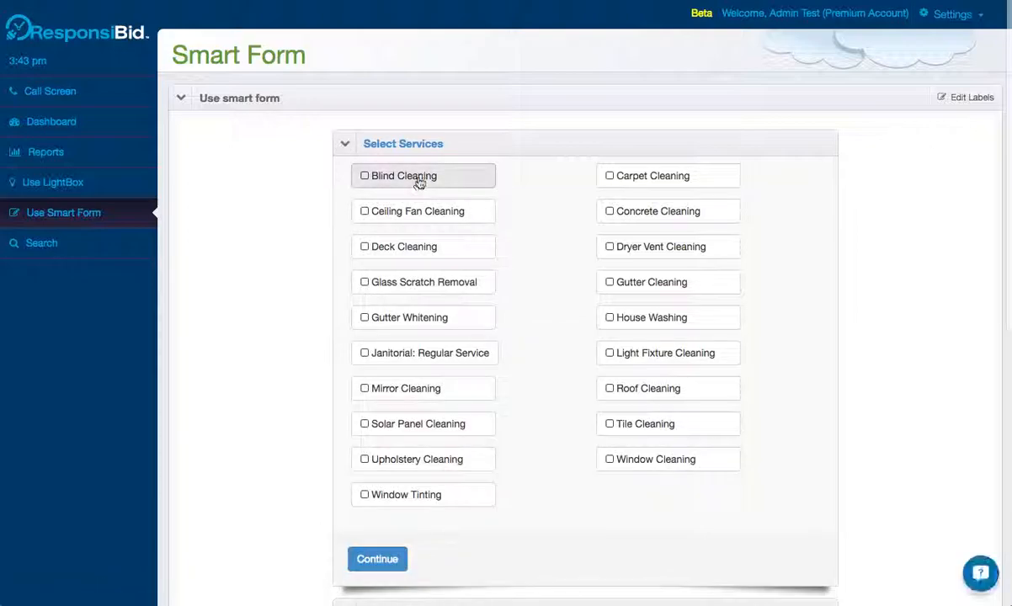
{"action": "left_click", "coordinate": [419, 177]}
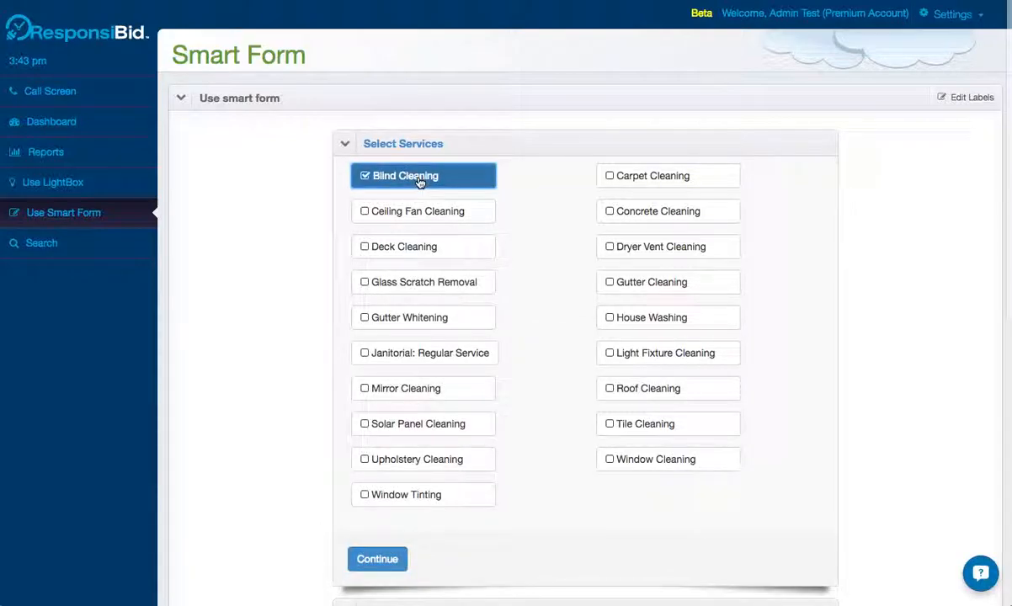
{"action": "left_click", "coordinate": [376, 559]}
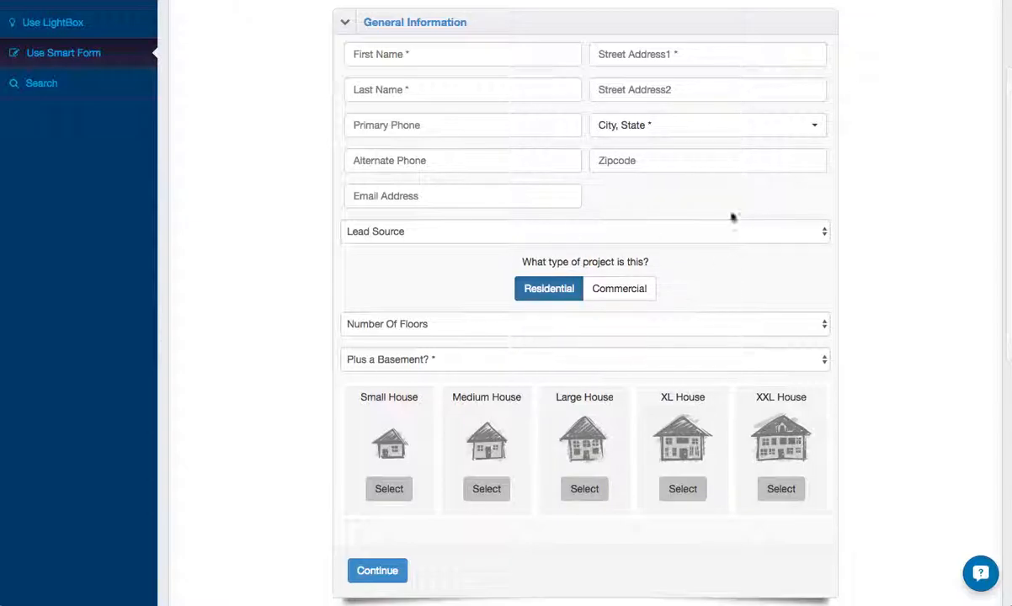
{"action": "scroll", "coordinate": [588, 385], "scroll_direction": "down", "scroll_amount": 5}
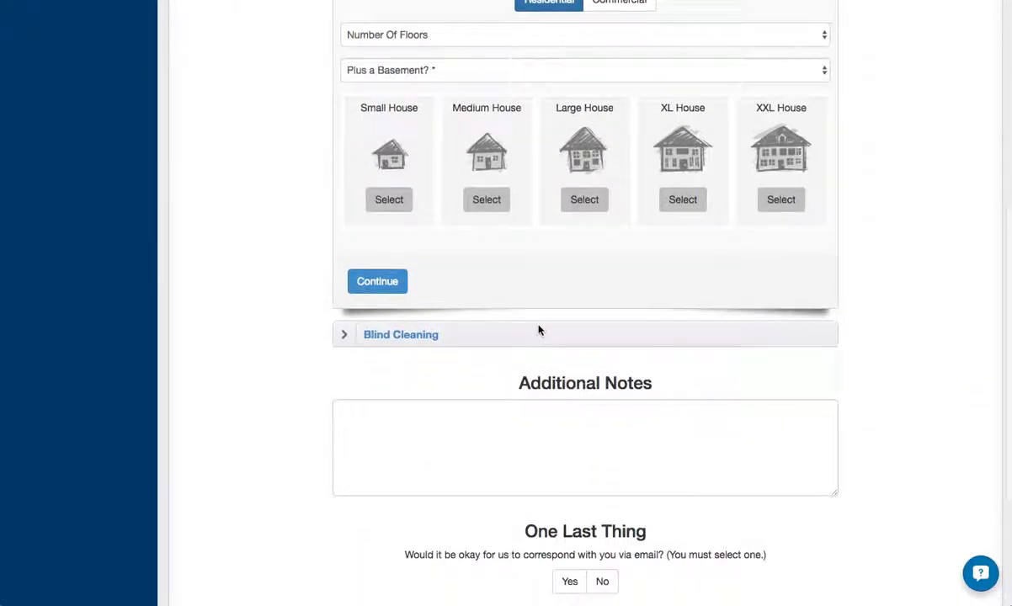
{"action": "left_click", "coordinate": [539, 335]}
{"action": "scroll", "coordinate": [538, 330], "scroll_direction": "down", "scroll_amount": 4}
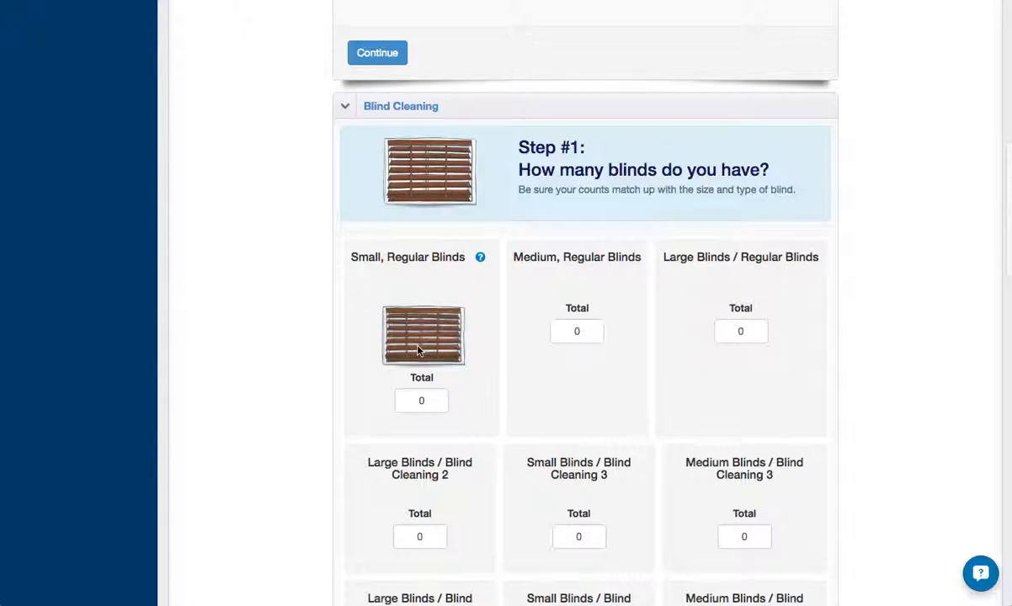
Read the help note for Small, Regular Blinds and try to continue past the Blind Cleaning section with every total left at 0.
{"action": "mouse_move", "coordinate": [481, 259]}
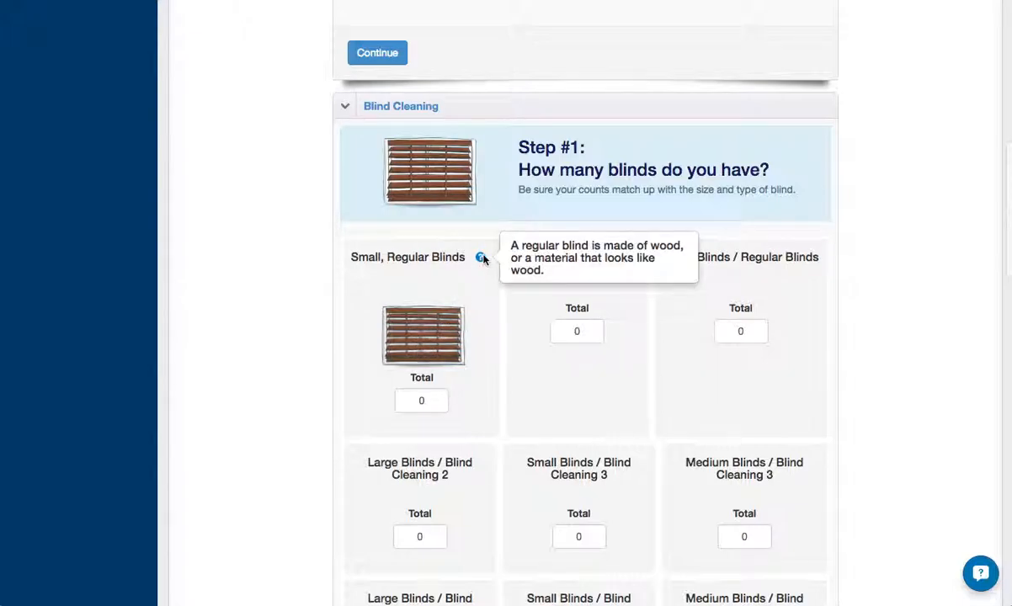
{"action": "left_click", "coordinate": [430, 399]}
{"action": "scroll", "coordinate": [589, 408], "scroll_direction": "down", "scroll_amount": 4}
{"action": "scroll", "coordinate": [466, 469], "scroll_direction": "down", "scroll_amount": 9}
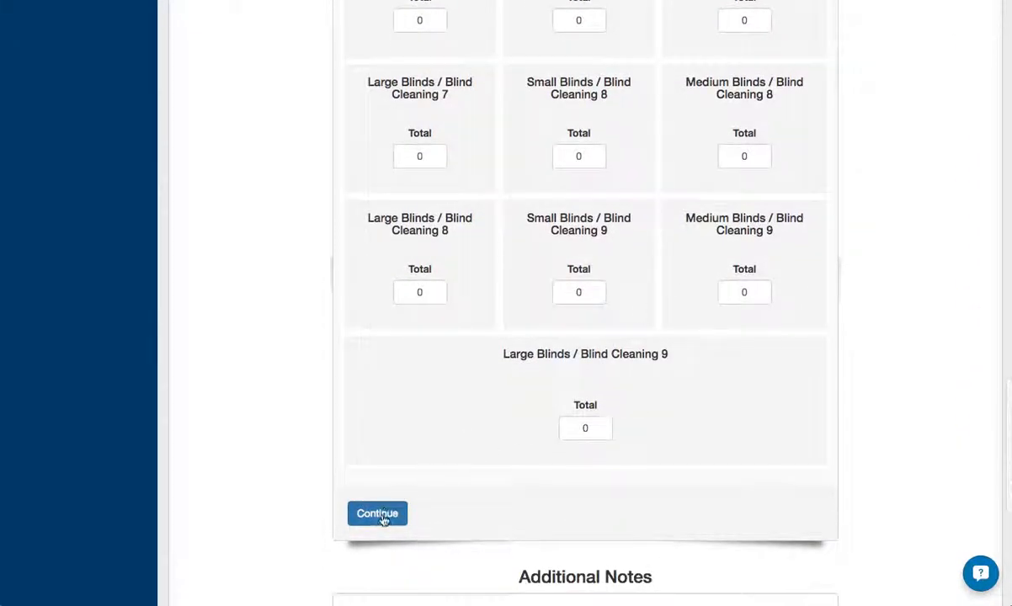
{"action": "left_click", "coordinate": [378, 513]}
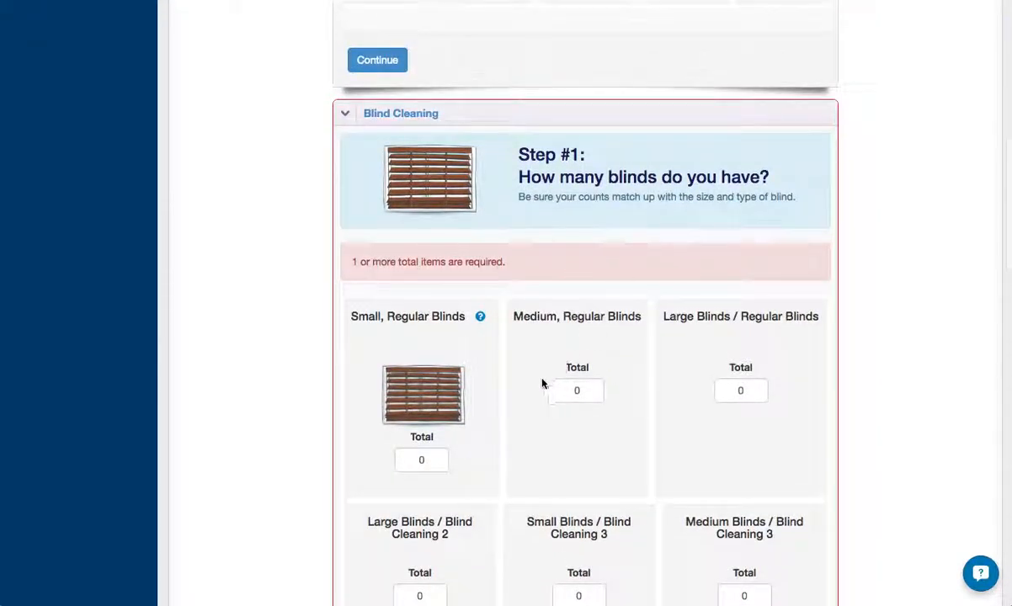
Set the Large Blinds / Regular Blinds total to 1 and continue past the Blind Cleaning section.
{"action": "double_click", "coordinate": [755, 394]}
{"action": "type", "text": "1"}
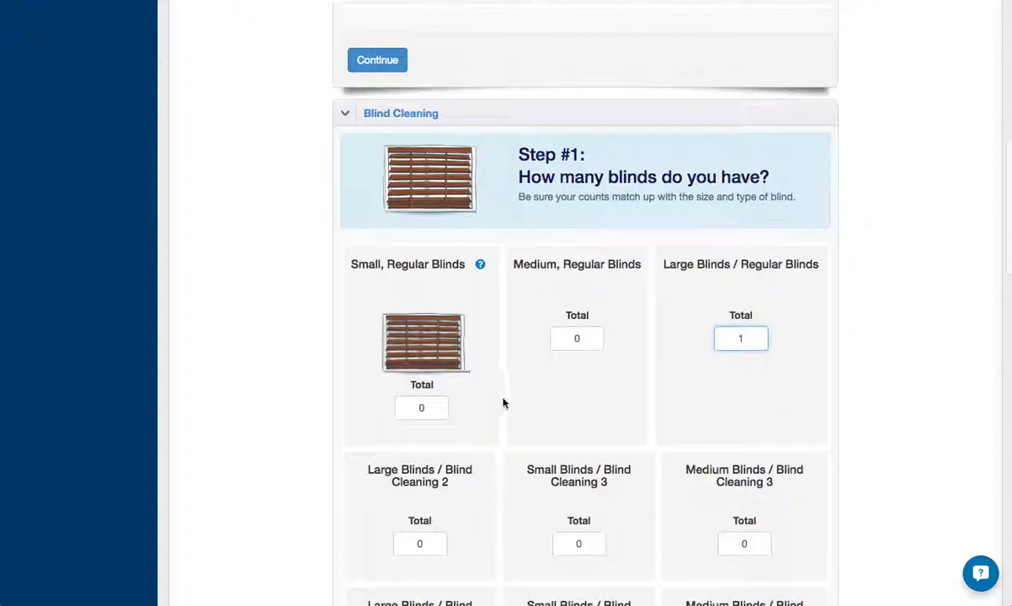
{"action": "scroll", "coordinate": [477, 417], "scroll_direction": "down", "scroll_amount": 15}
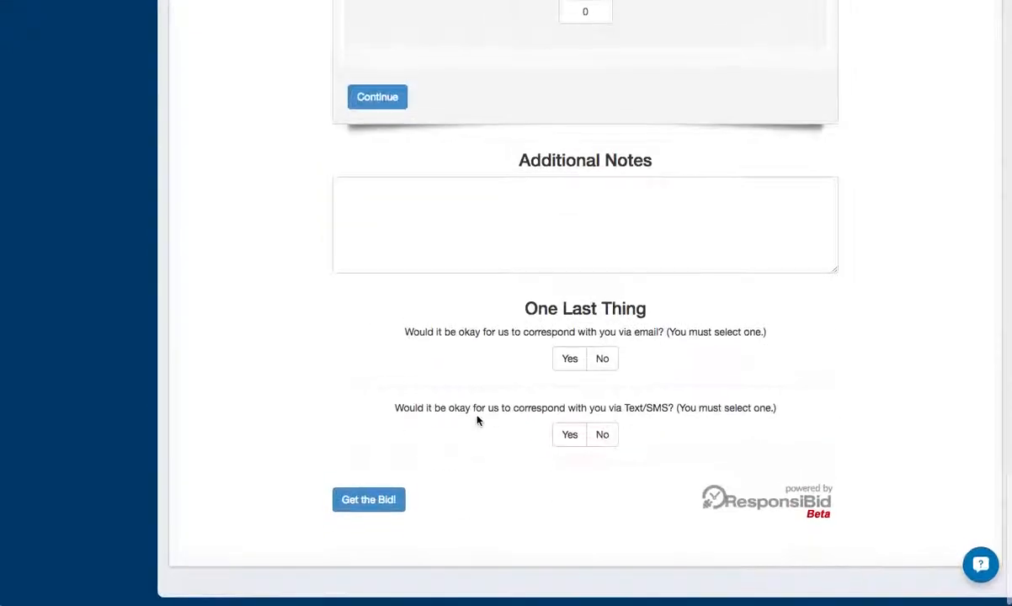
{"action": "left_click", "coordinate": [377, 137]}
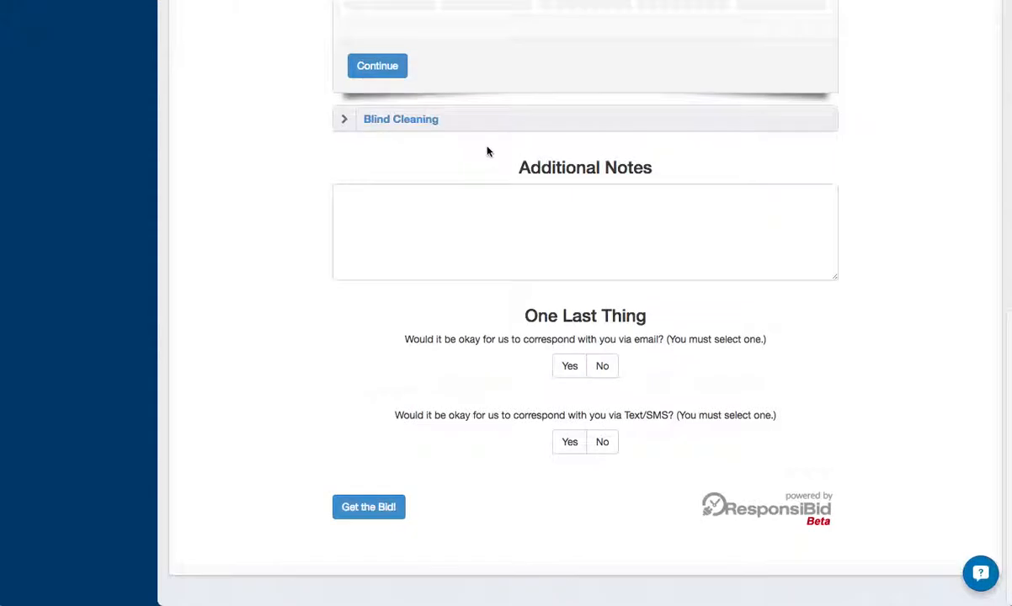
{"action": "scroll", "coordinate": [426, 532], "scroll_direction": "down", "scroll_amount": 4}
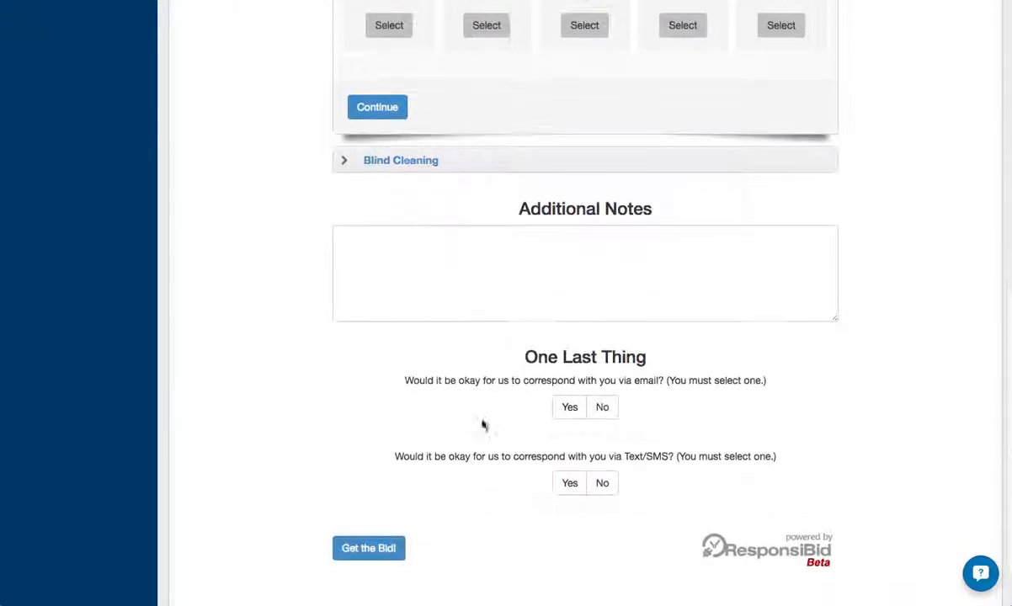
Open the first customer's profile from the dashboard's bid history and expand its Blind Cleaning section.
{"action": "scroll", "coordinate": [474, 438], "scroll_direction": "up", "scroll_amount": 8}
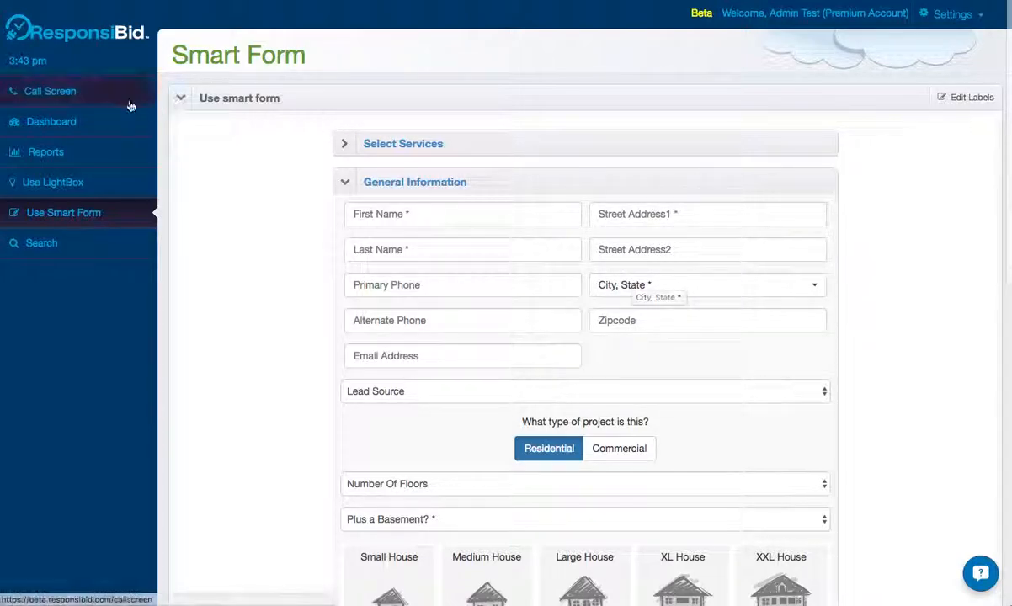
{"action": "left_click", "coordinate": [63, 122]}
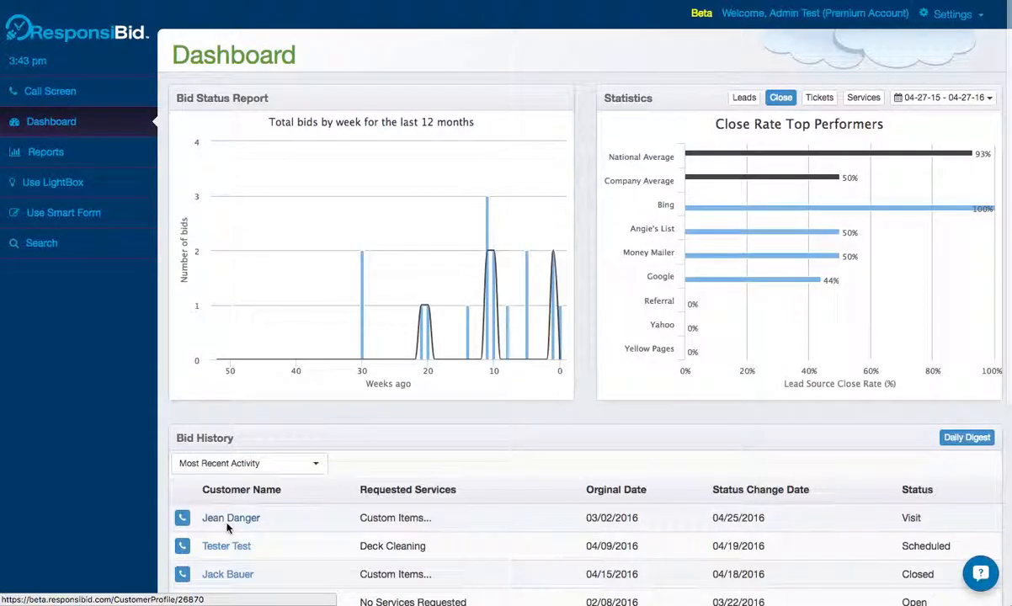
{"action": "left_click", "coordinate": [229, 520]}
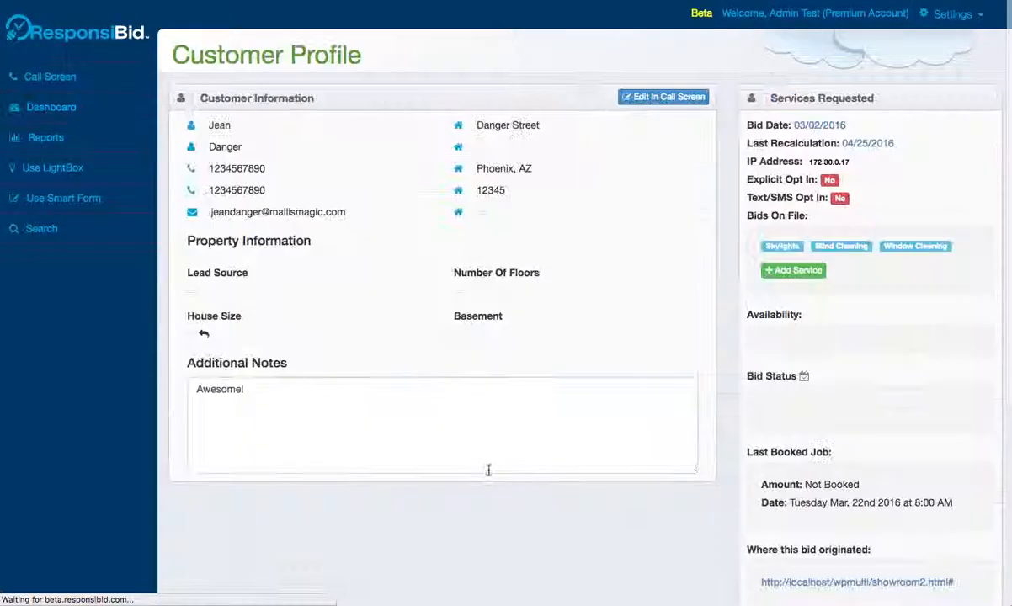
{"action": "scroll", "coordinate": [720, 476], "scroll_direction": "down", "scroll_amount": 5}
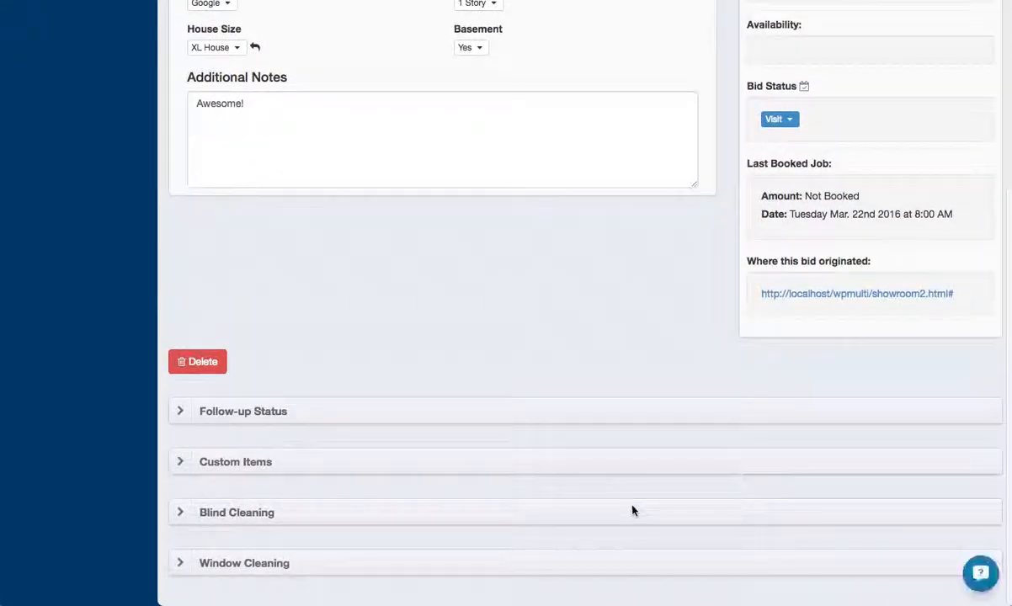
{"action": "left_click", "coordinate": [632, 512]}
{"action": "scroll", "coordinate": [633, 511], "scroll_direction": "down", "scroll_amount": 4}
{"action": "scroll", "coordinate": [633, 511], "scroll_direction": "down", "scroll_amount": 3}
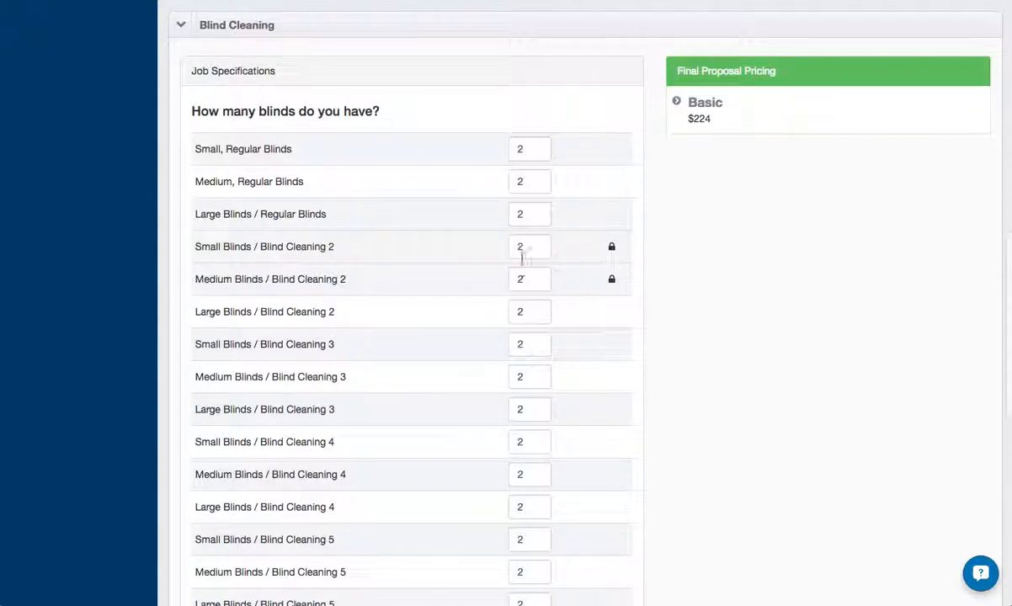
Look through the blind quantities and save the customer's Blind Cleaning bid to recalculate its price.
{"action": "scroll", "coordinate": [652, 389], "scroll_direction": "down", "scroll_amount": 10}
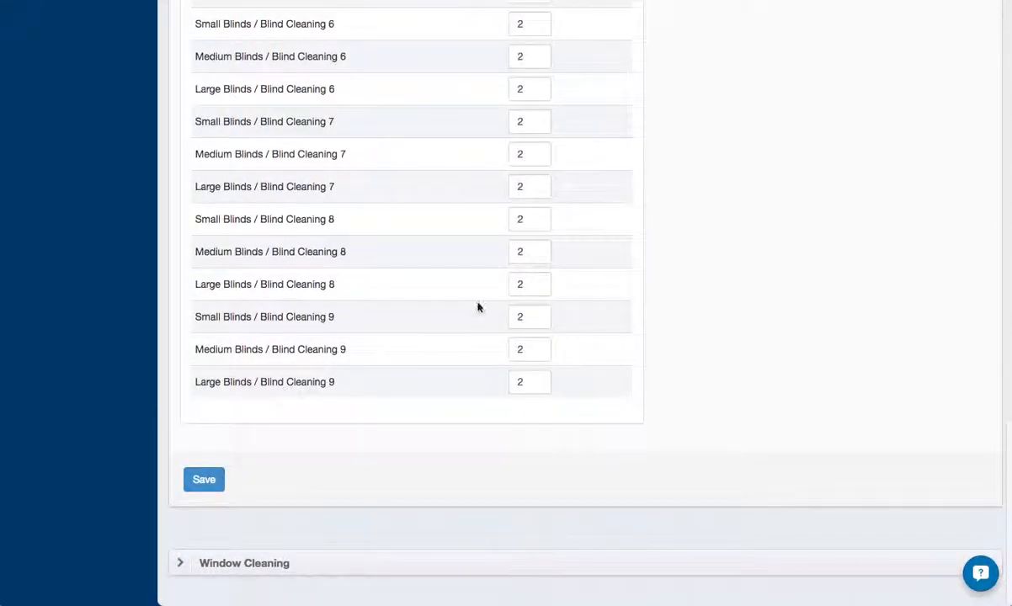
{"action": "scroll", "coordinate": [479, 305], "scroll_direction": "up", "scroll_amount": 3}
{"action": "scroll", "coordinate": [479, 305], "scroll_direction": "down", "scroll_amount": 3}
{"action": "left_click", "coordinate": [201, 481]}
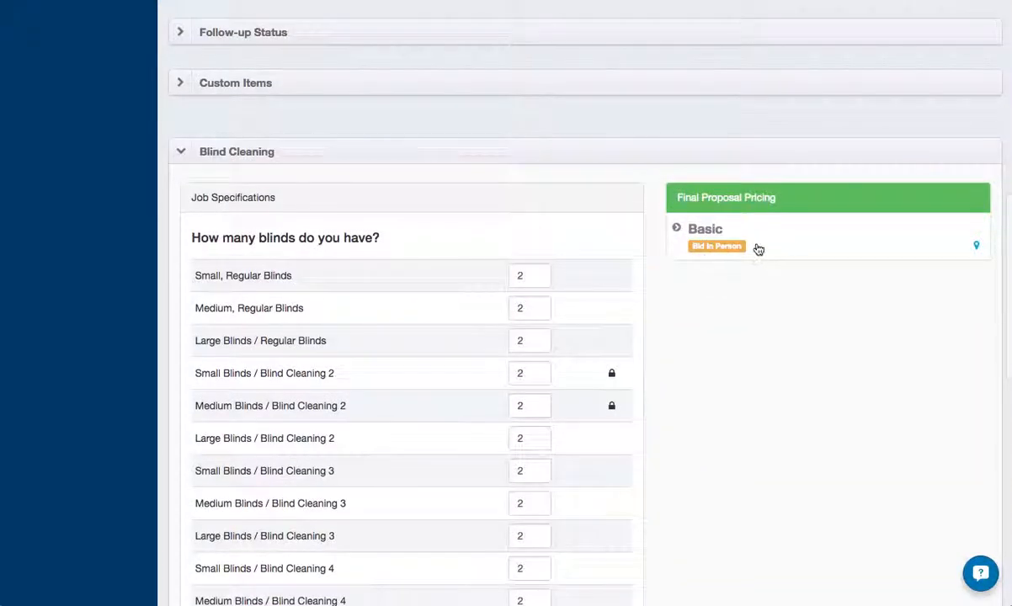
Override the Bid In Person price of Large Blinds / Regular Blinds with $50 in the Basic pricing and save the Blind Cleaning bid.
{"action": "left_click", "coordinate": [757, 249]}
{"action": "left_click", "coordinate": [966, 294]}
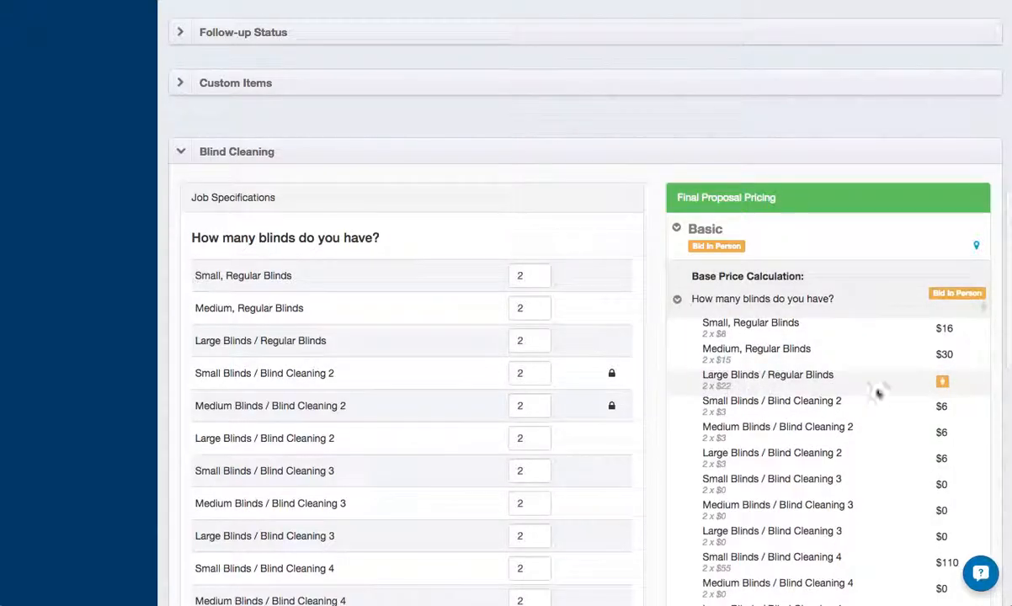
{"action": "left_click", "coordinate": [942, 384]}
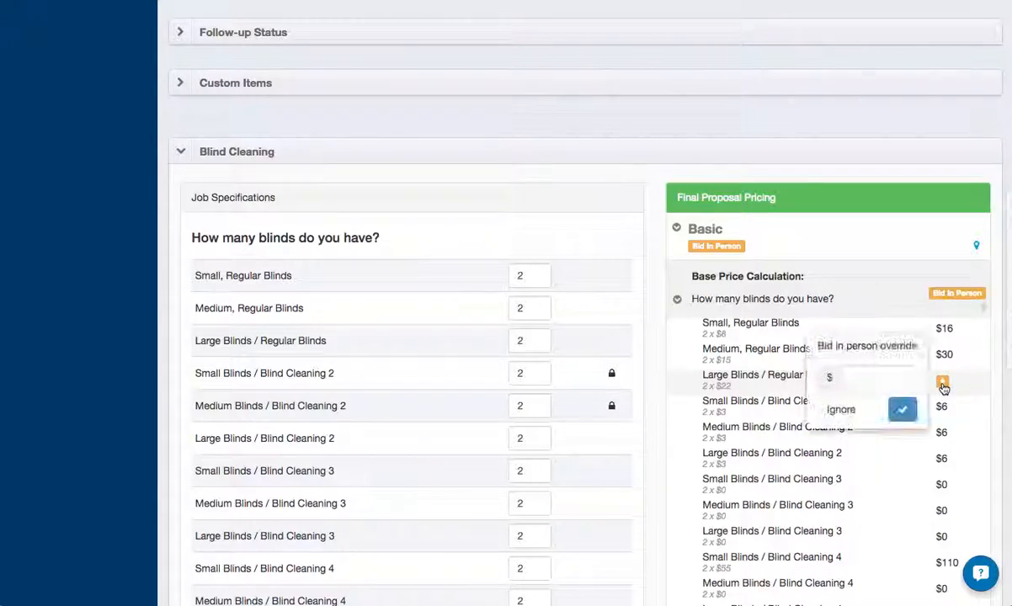
{"action": "left_click", "coordinate": [862, 381]}
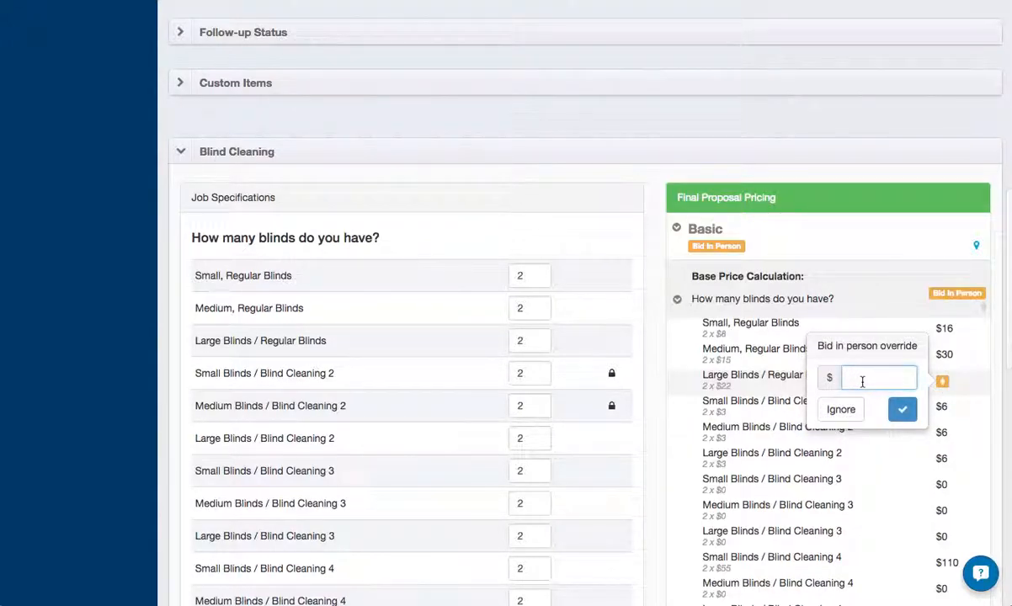
{"action": "type", "text": "50"}
{"action": "left_click", "coordinate": [902, 409]}
{"action": "scroll", "coordinate": [764, 449], "scroll_direction": "down", "scroll_amount": 10}
{"action": "left_click", "coordinate": [204, 479]}
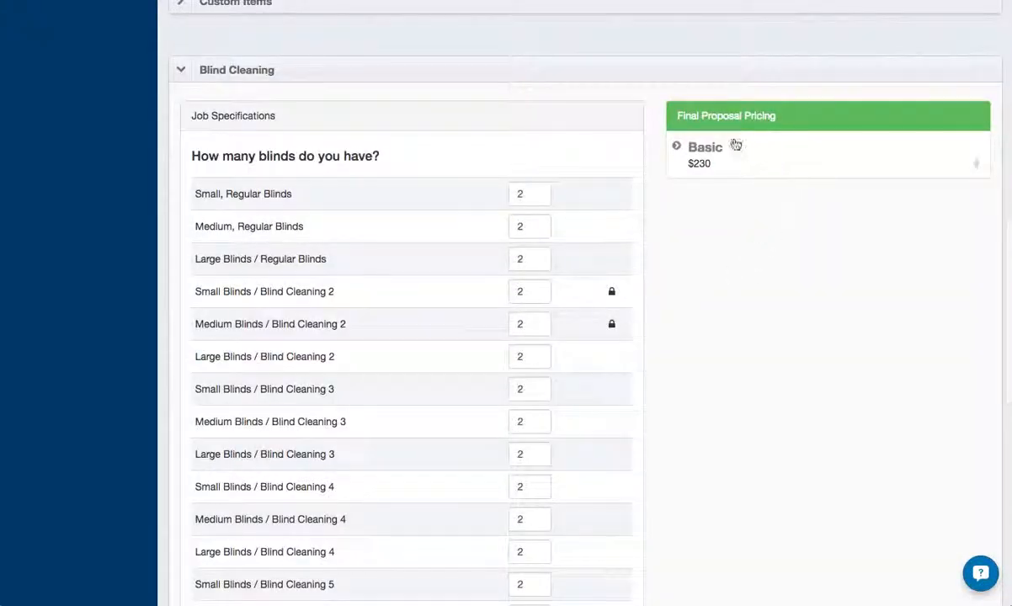
Examine the Basic proposal's price breakdown per blind type, including the Large Blinds / Regular Blinds override, and collapse the per-item list.
{"action": "left_click", "coordinate": [797, 160]}
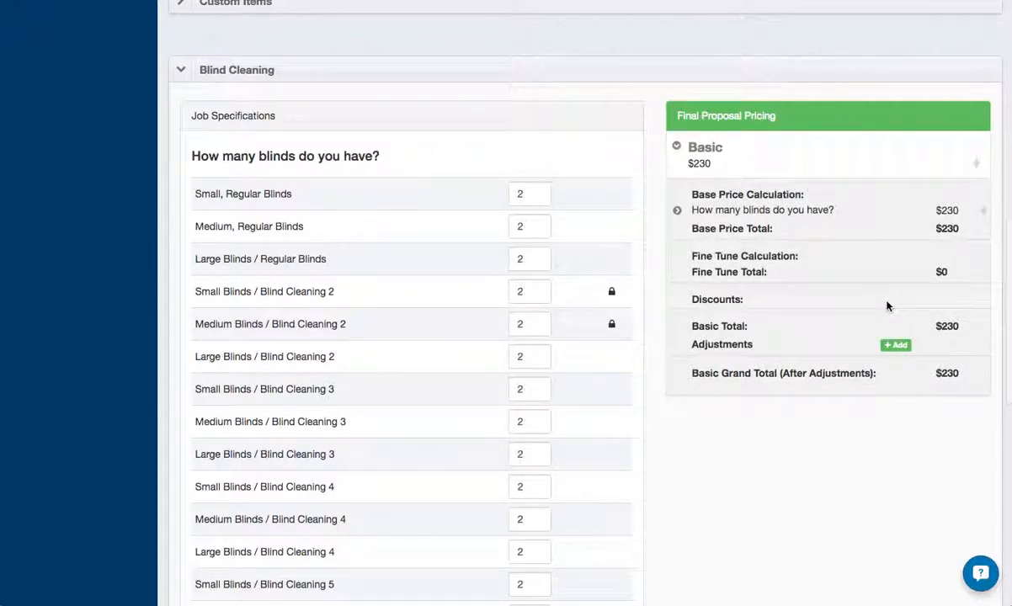
{"action": "left_click", "coordinate": [911, 212]}
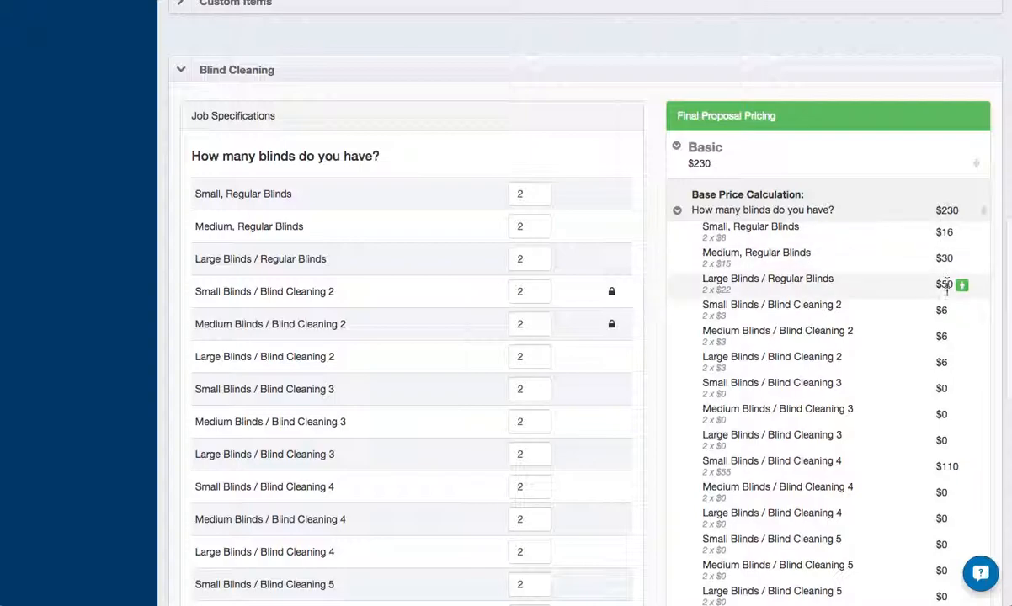
{"action": "scroll", "coordinate": [872, 302], "scroll_direction": "down", "scroll_amount": 3}
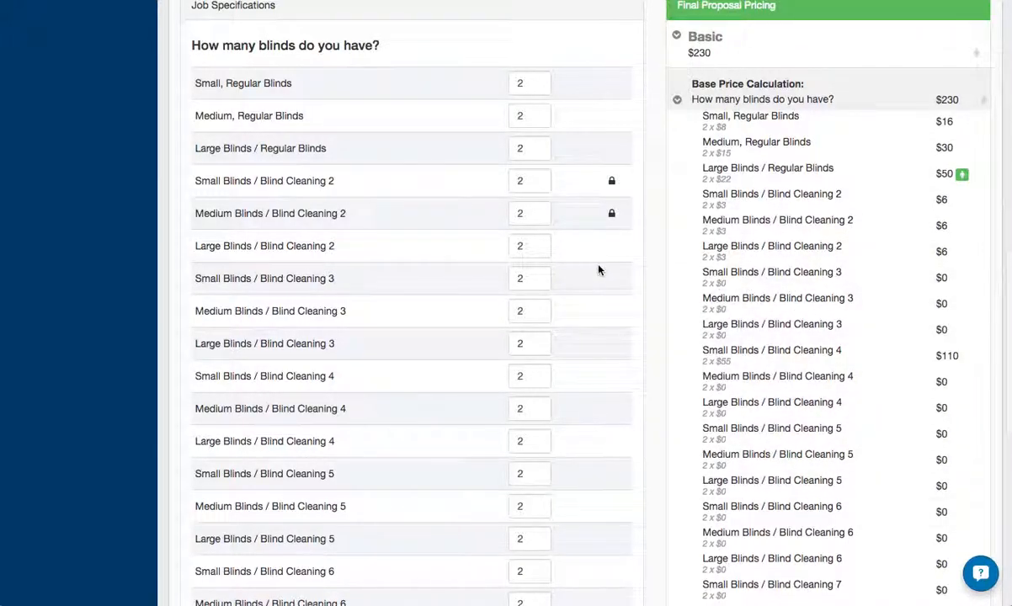
{"action": "left_click", "coordinate": [812, 98]}
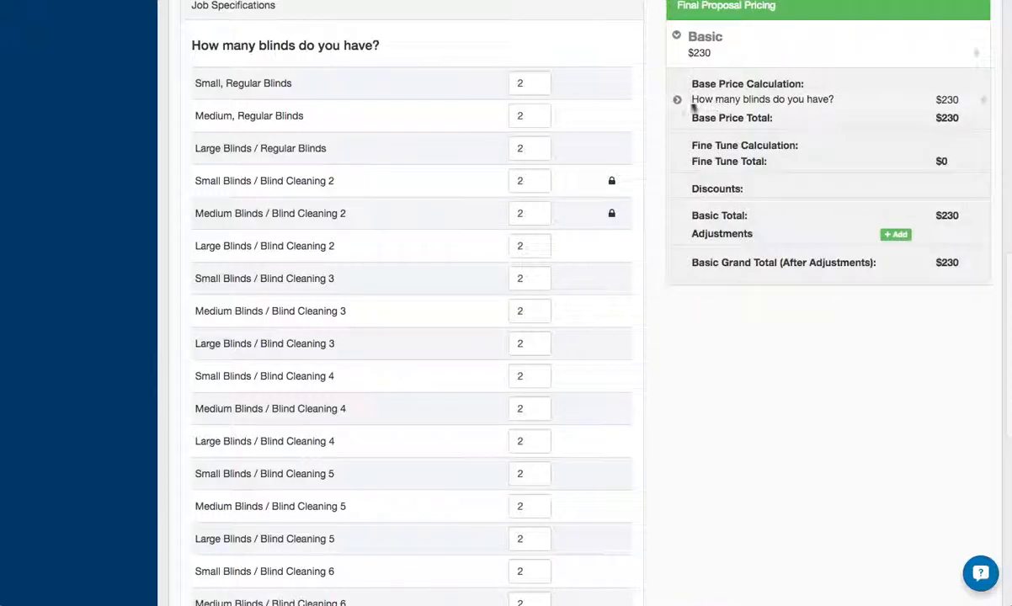